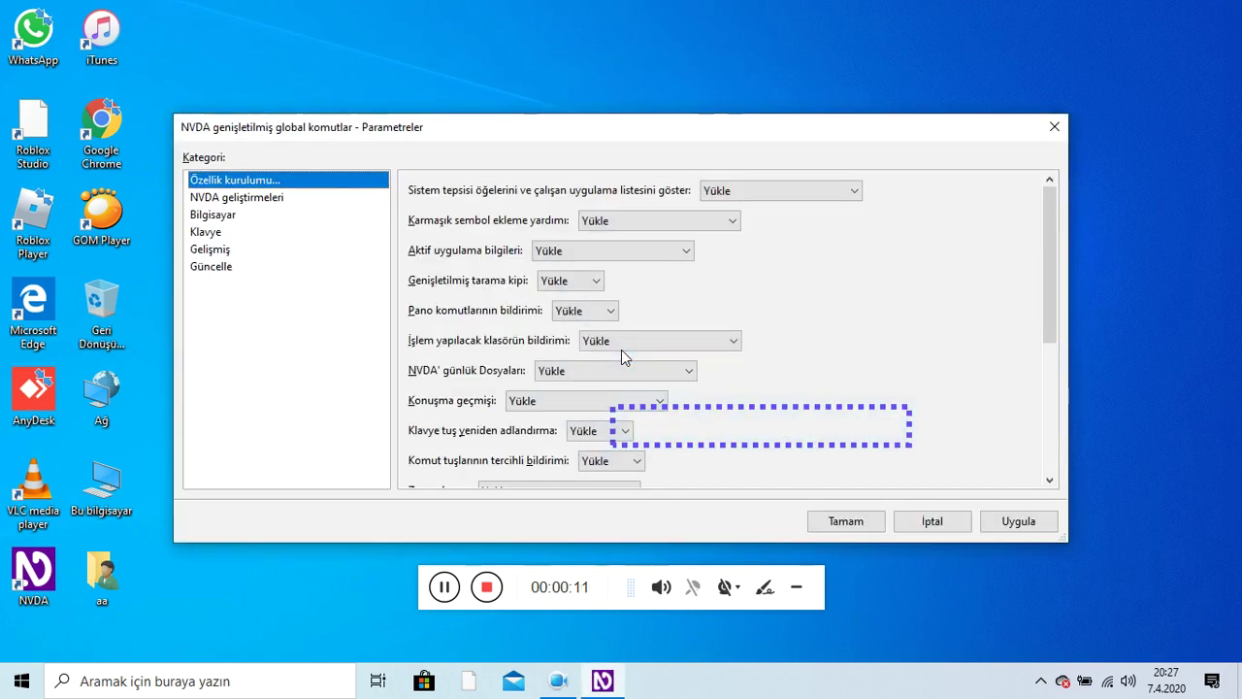
Step: Go to the add-on's Güncelle settings category and check for available updates
key(Down)
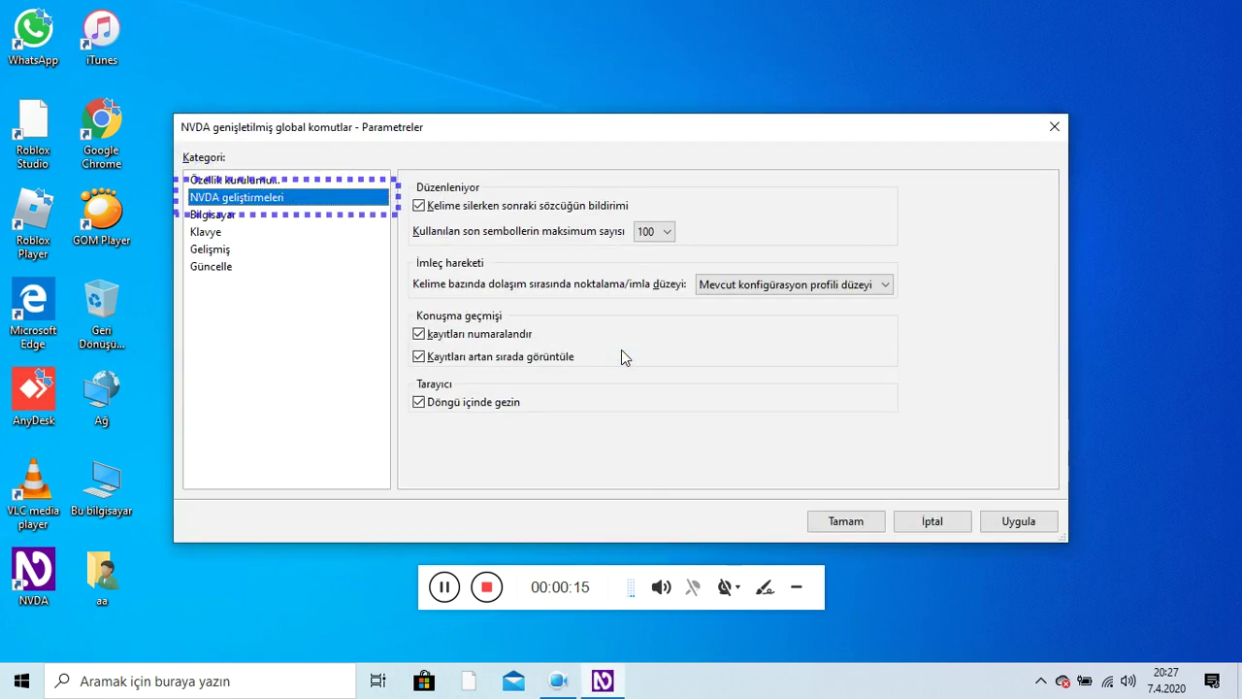
key(Down)
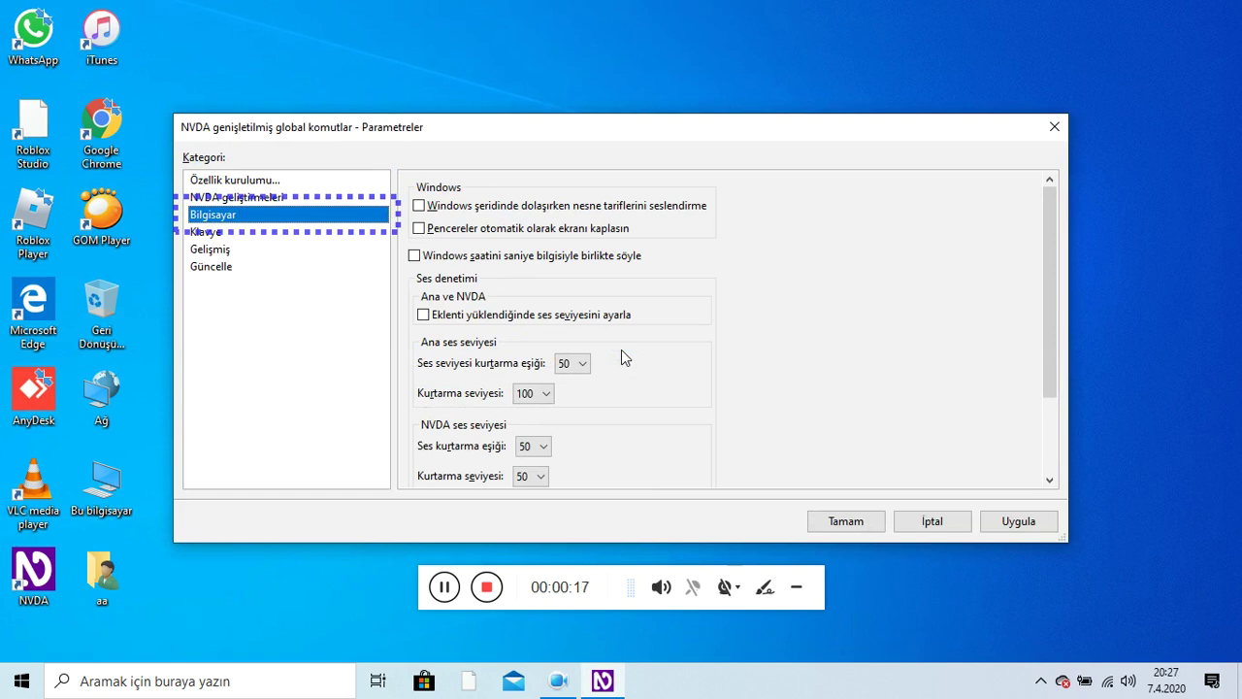
key(Down)
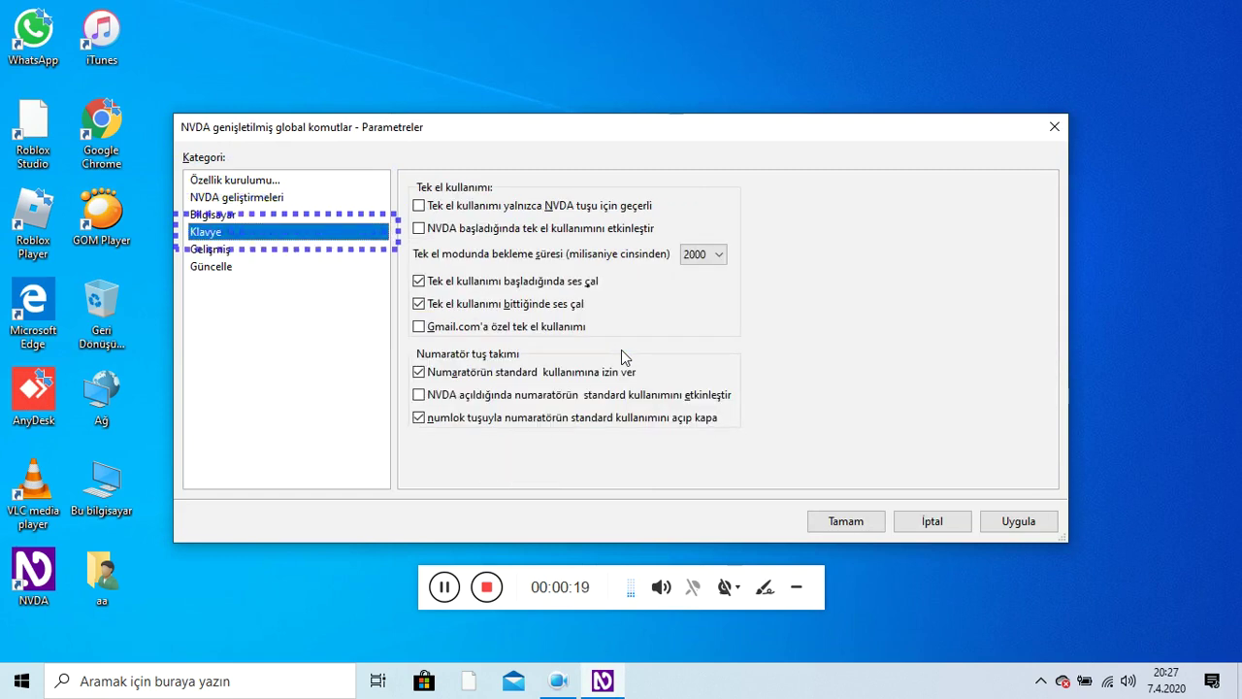
key(Down)
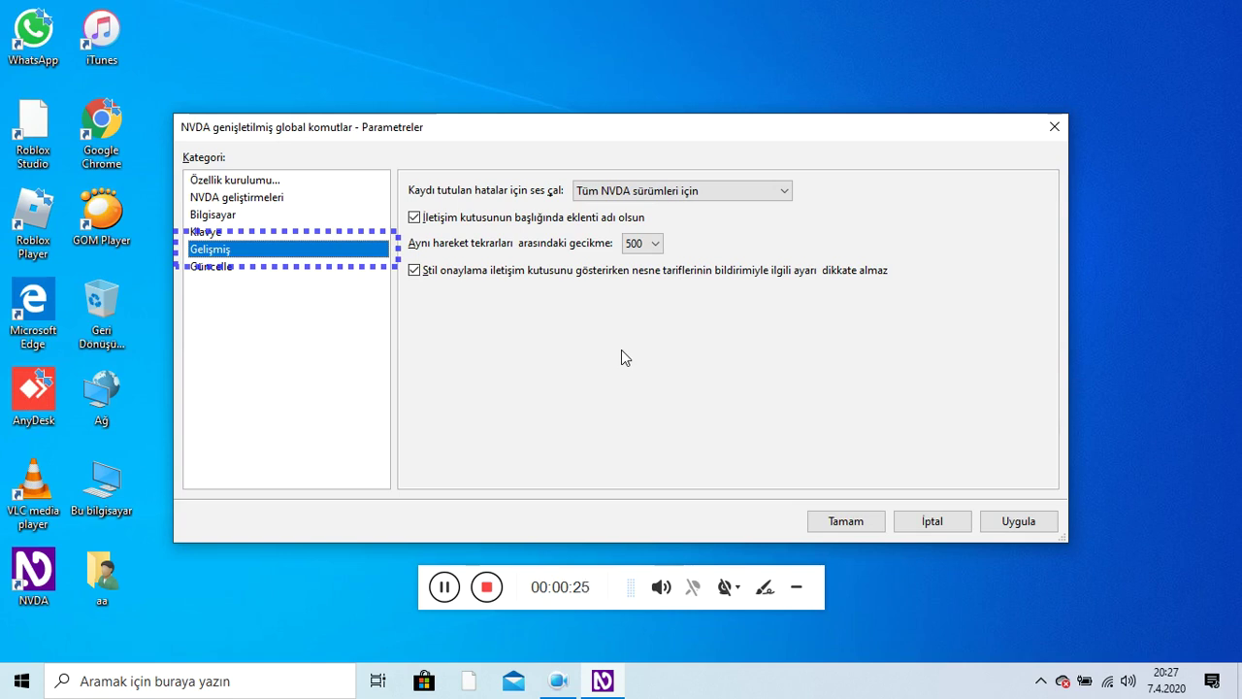
key(Down)
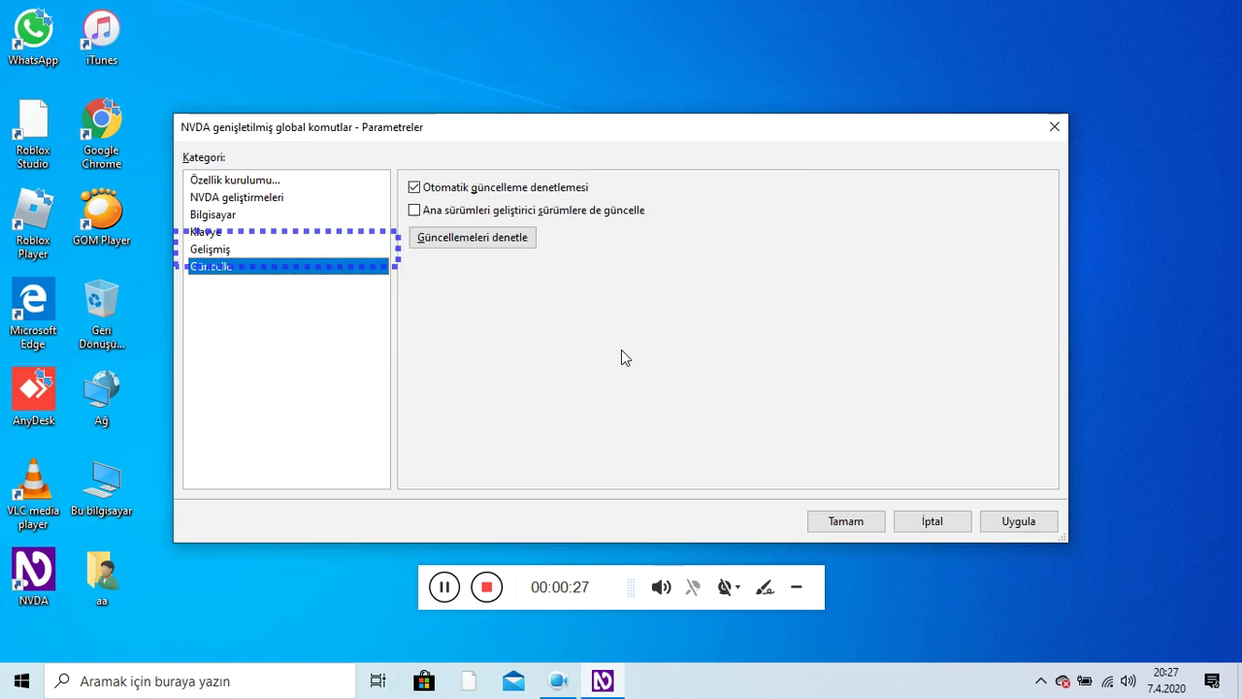
key(Tab)
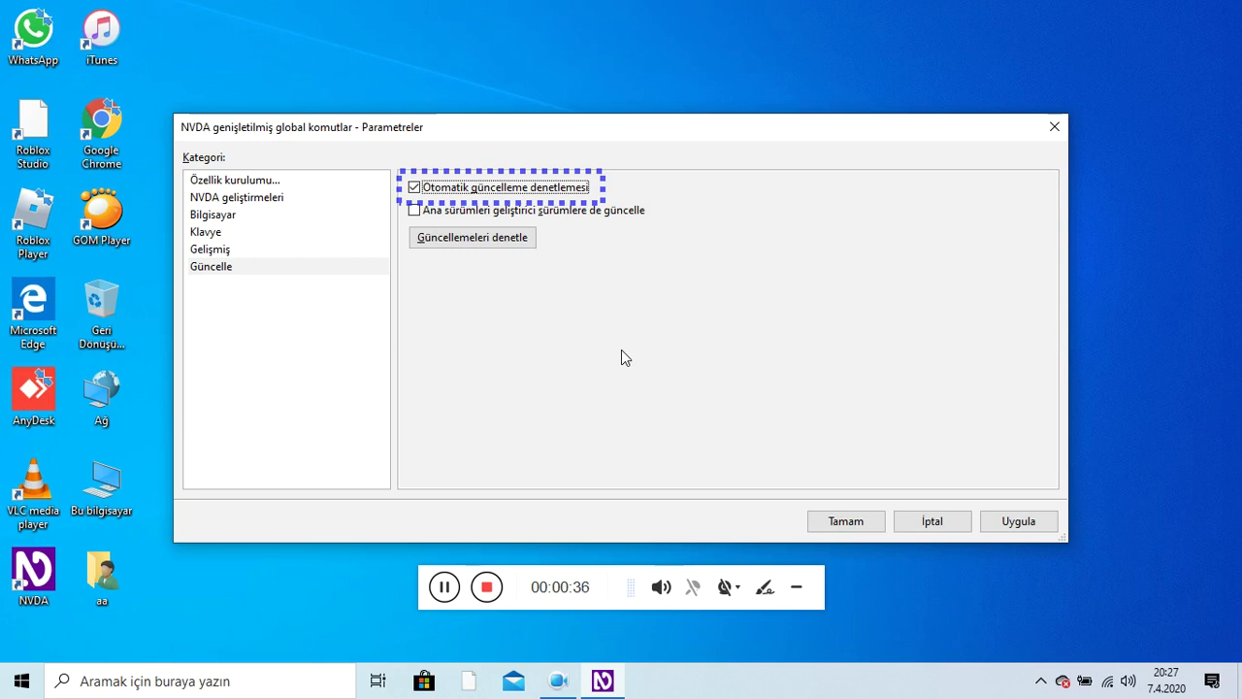
key(Tab)
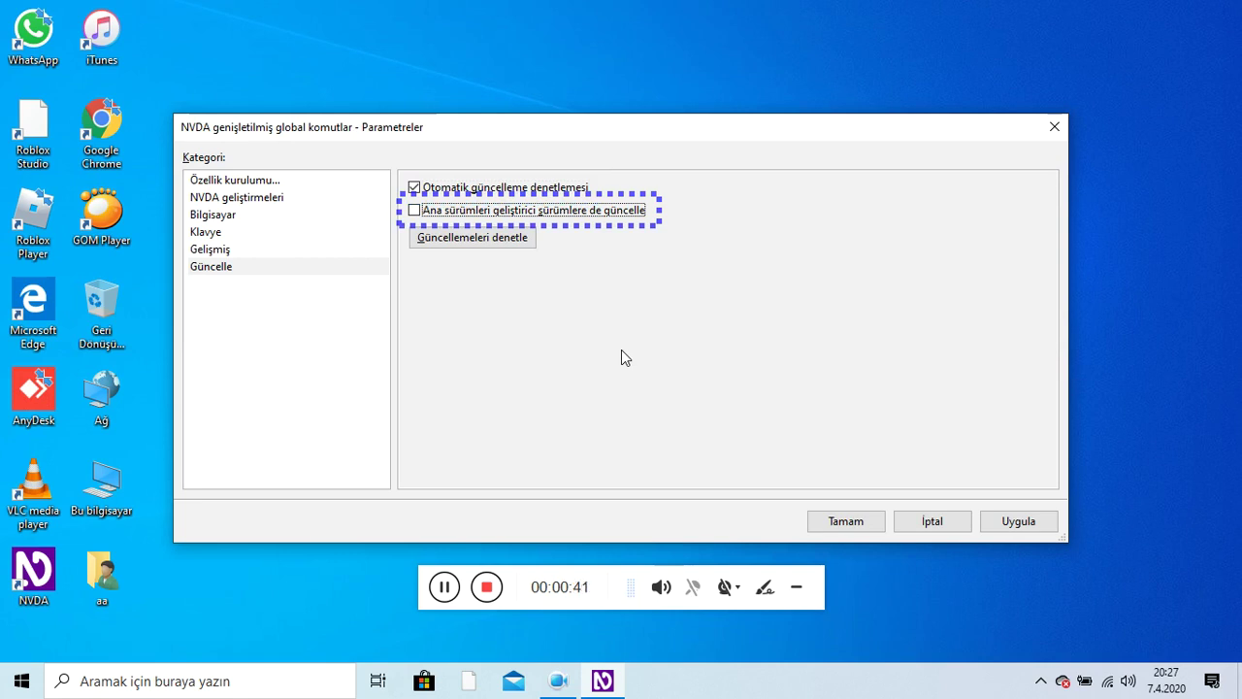
key(Tab)
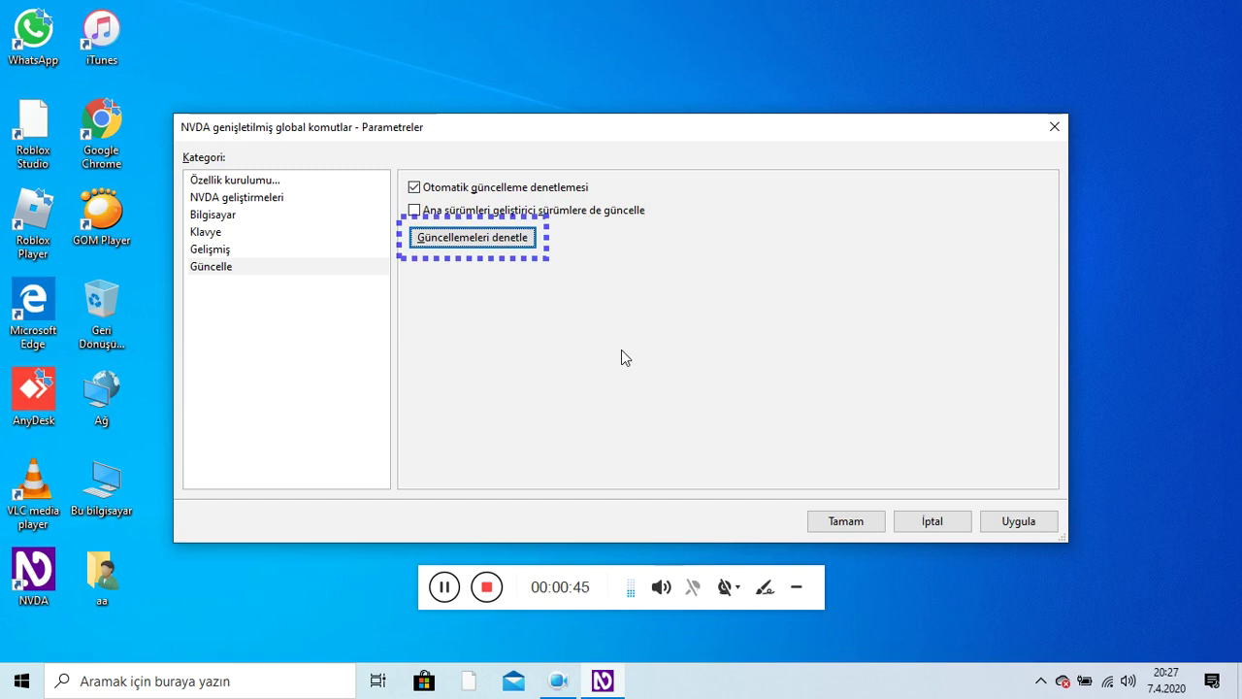
key(Return)
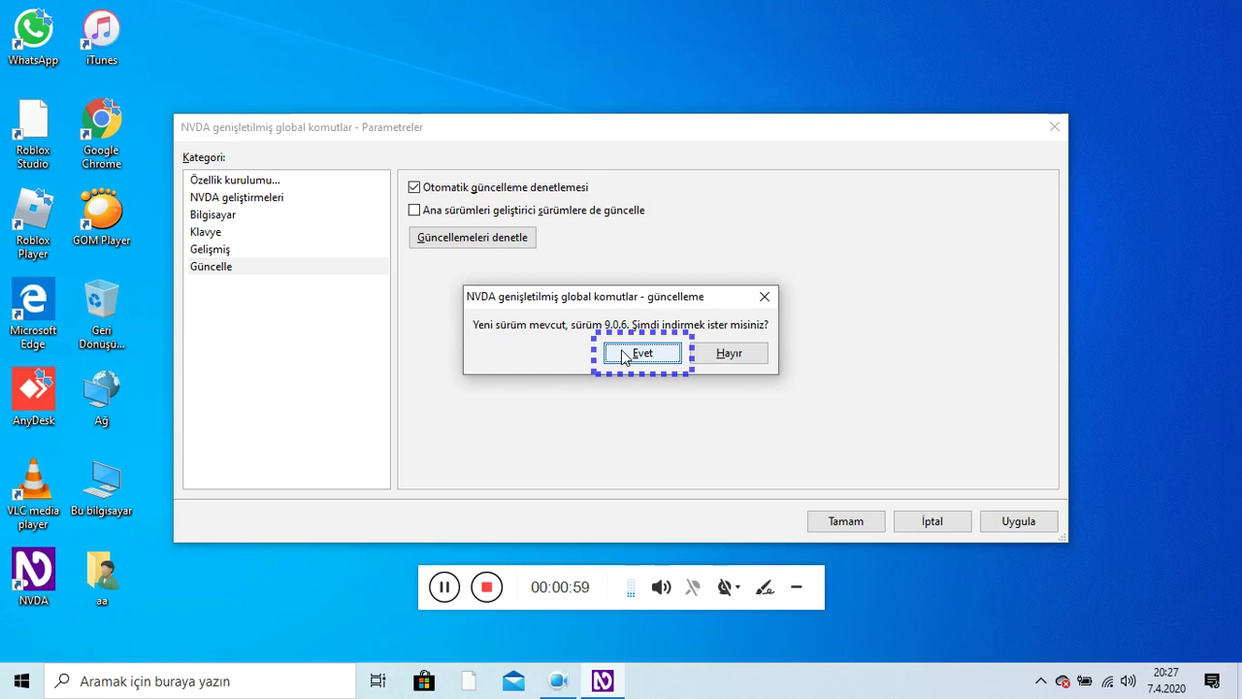
Step: Download and install add-on version 9.0.6, acknowledge the fakeClipboardAnouncement notice and keep the add-on's previous settings
click(622, 350)
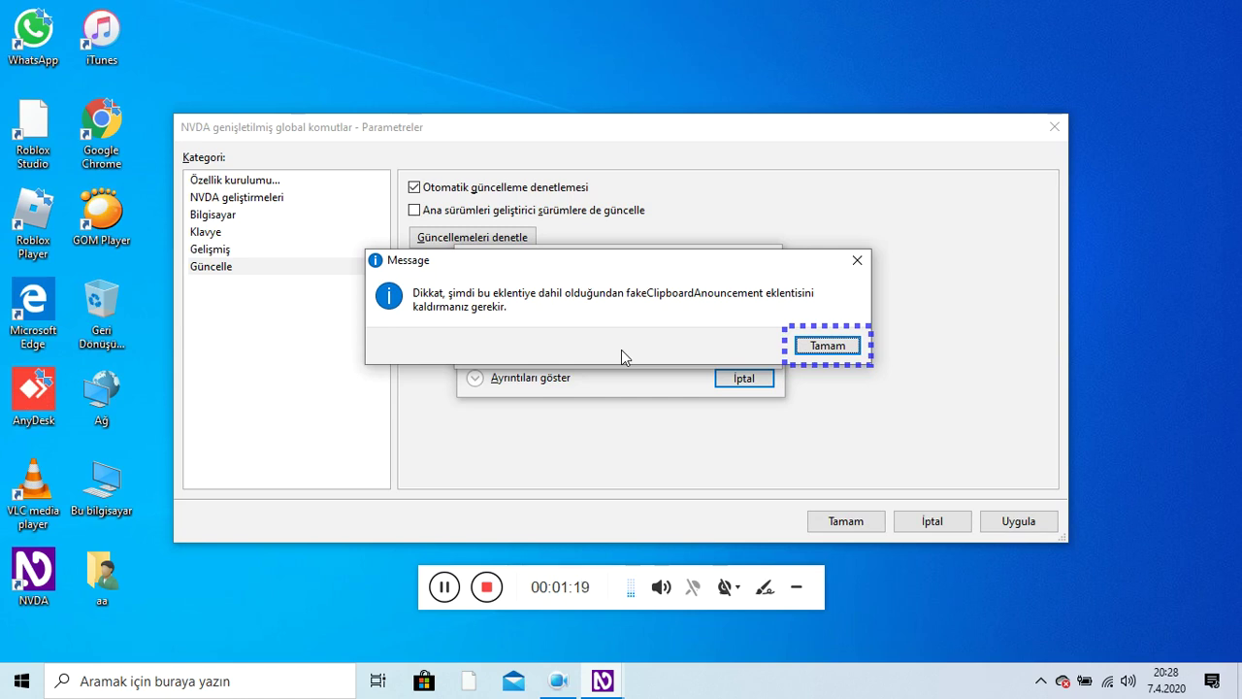
key(Return)
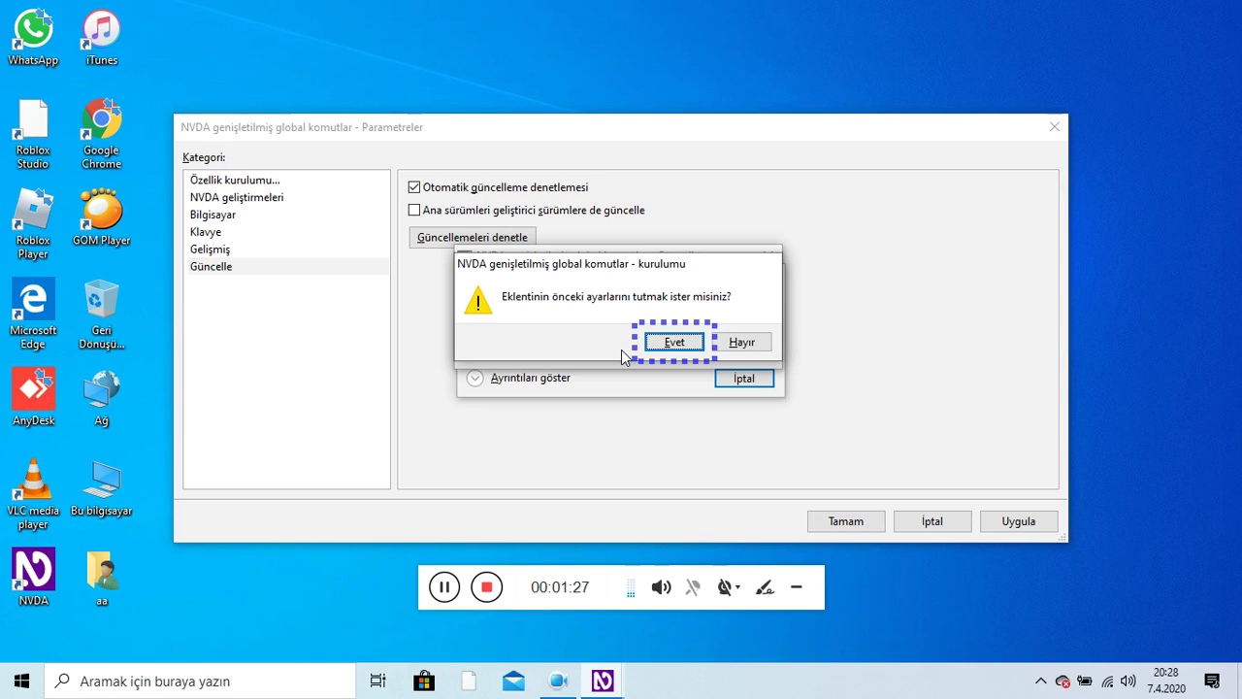
key(Tab)
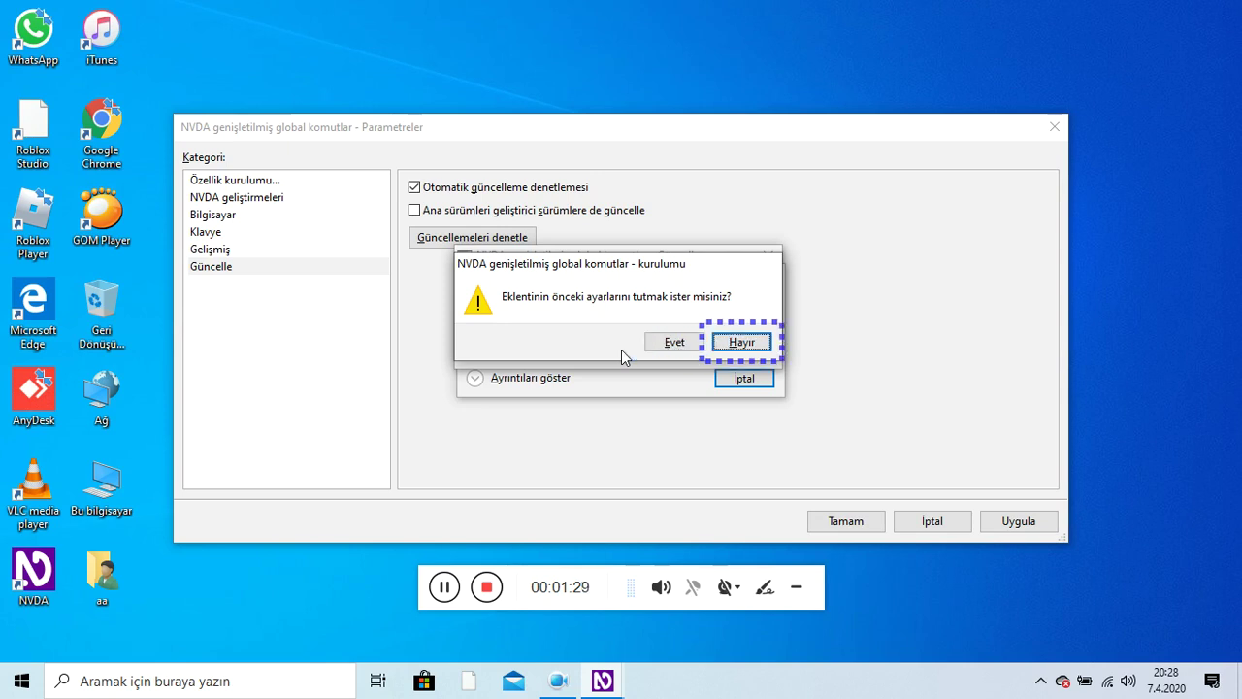
key(Tab)
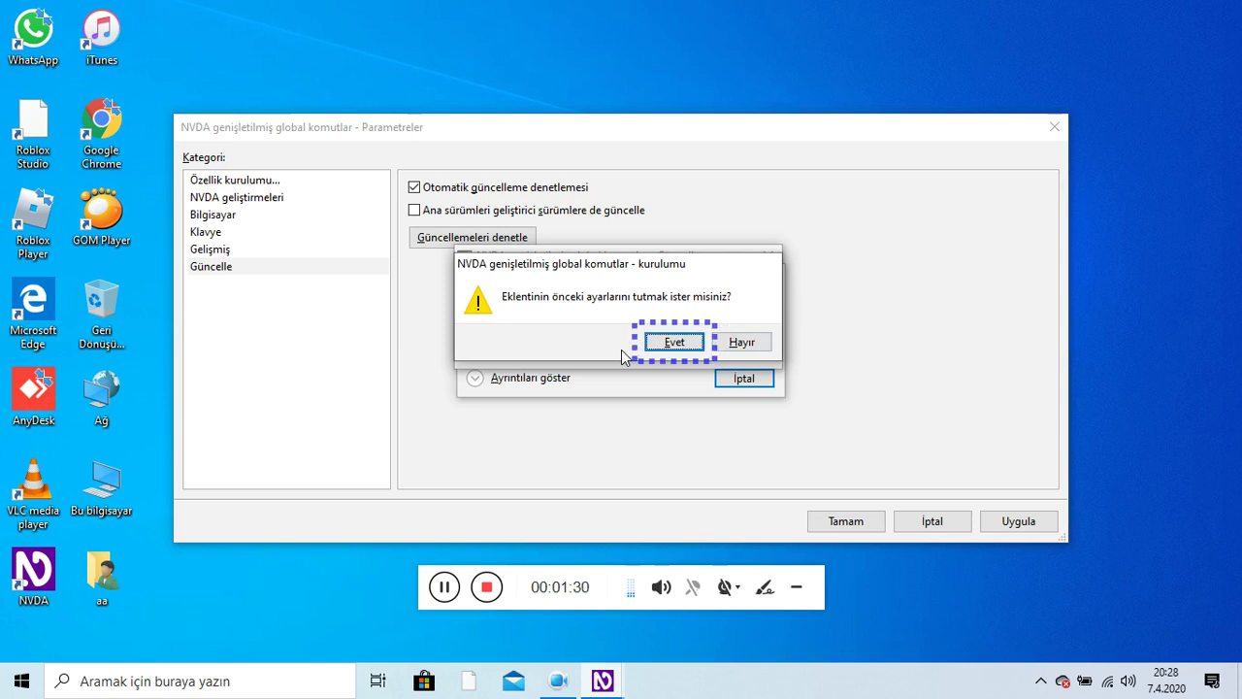
key(Return)
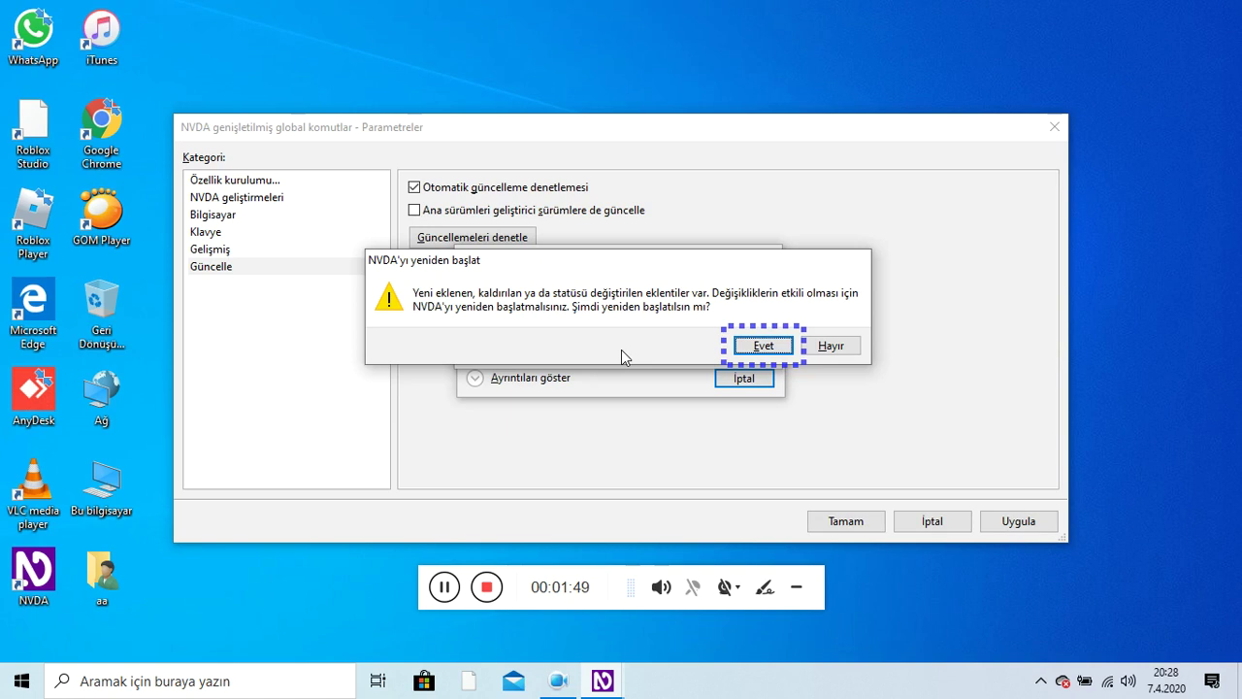
Step: Restart NVDA immediately to apply the add-on changes
key(Tab)
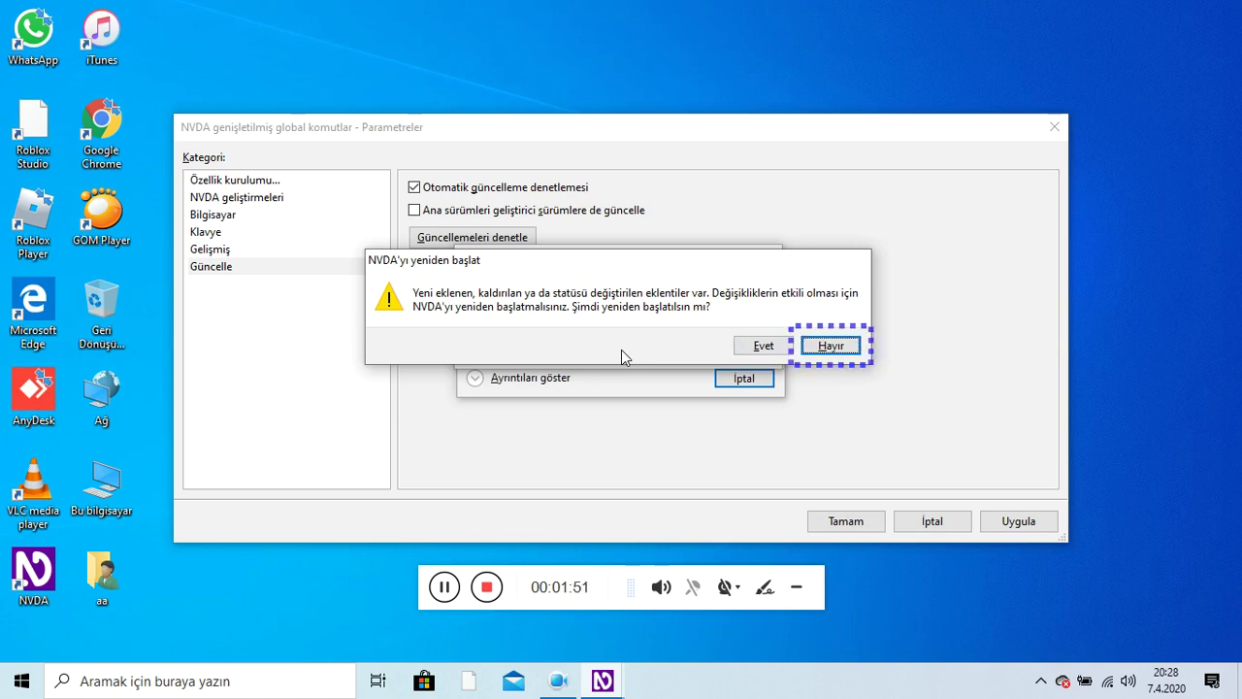
key(Tab)
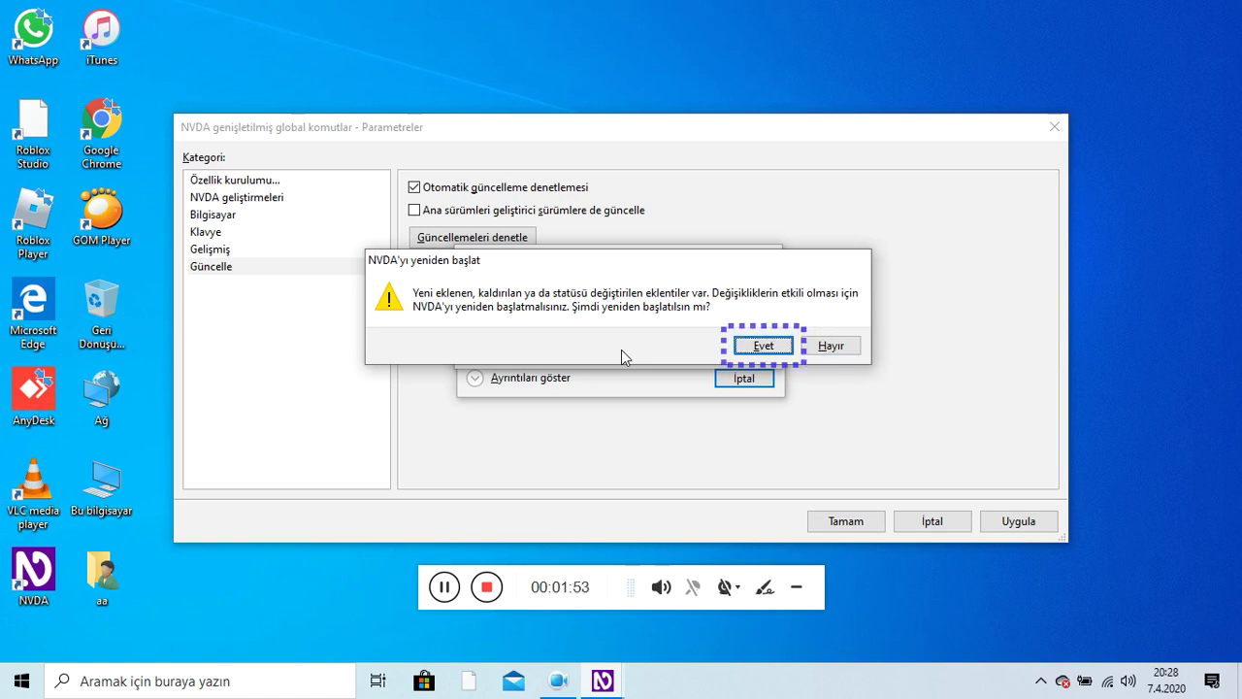
key(Return)
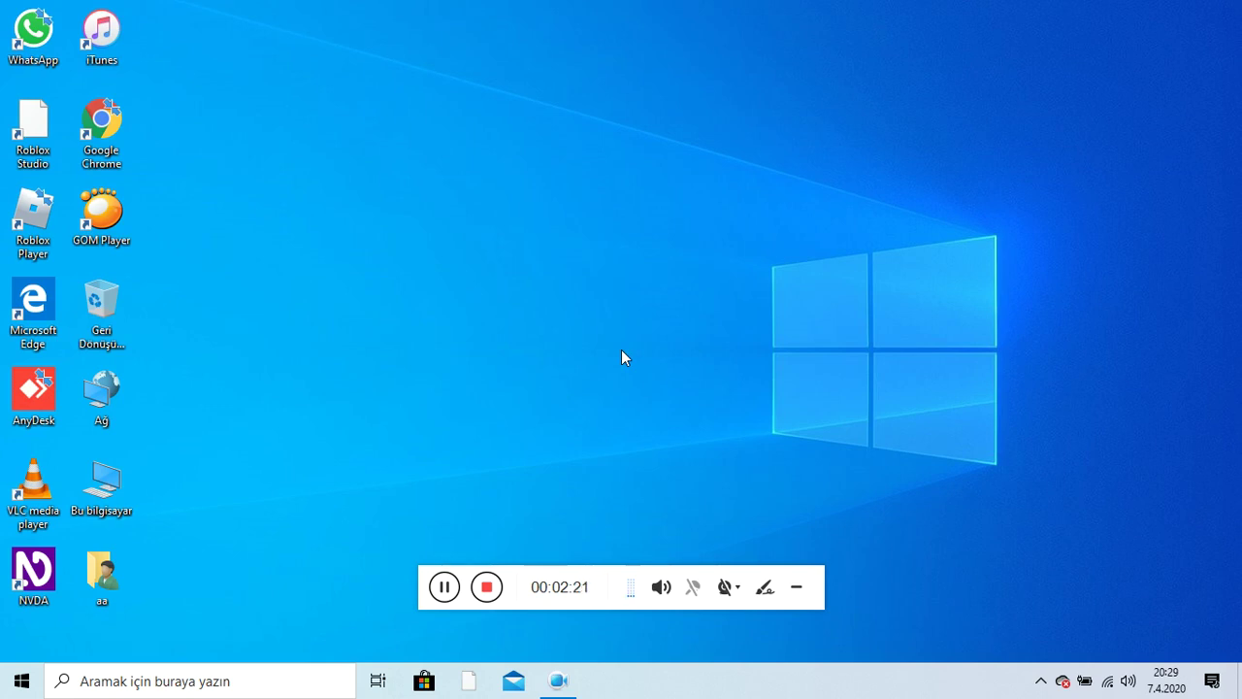
Step: Open the Ayarlar dialog of the NVDA genişletilmiş global komutlar add-on from NVDA's preferences
key(insert+n)
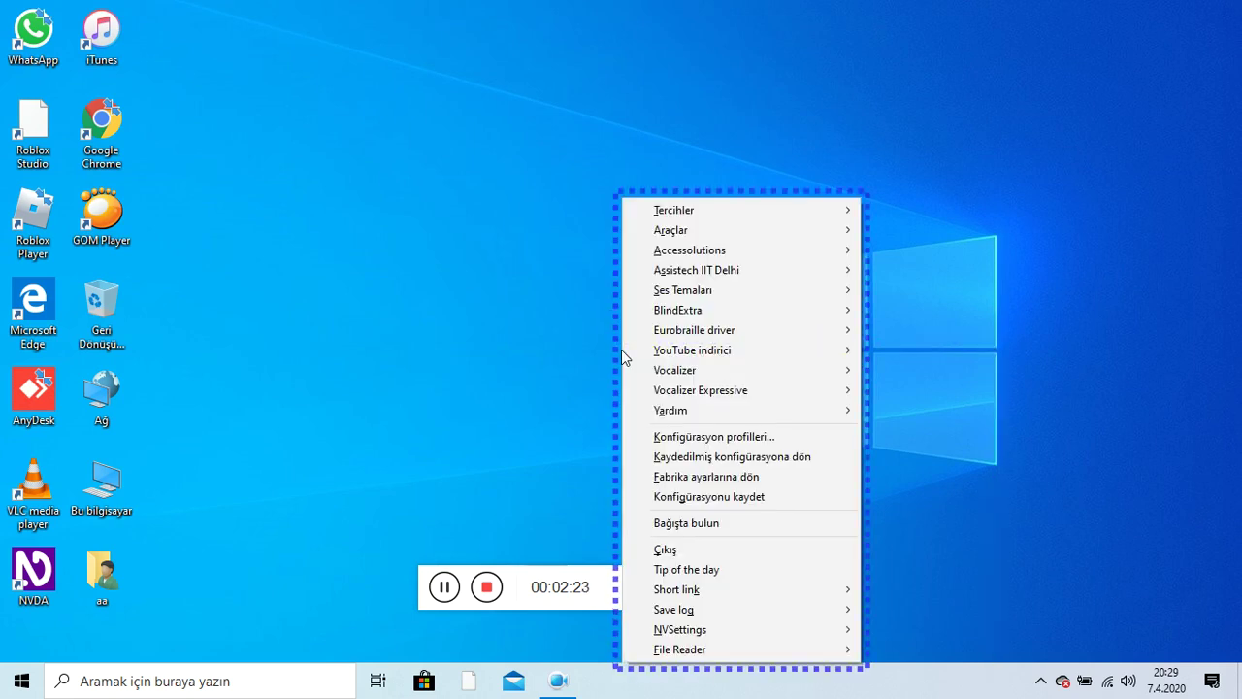
key(Right)
key(Down)
key(Down)
key(Down)
key(Down)
key(Down)
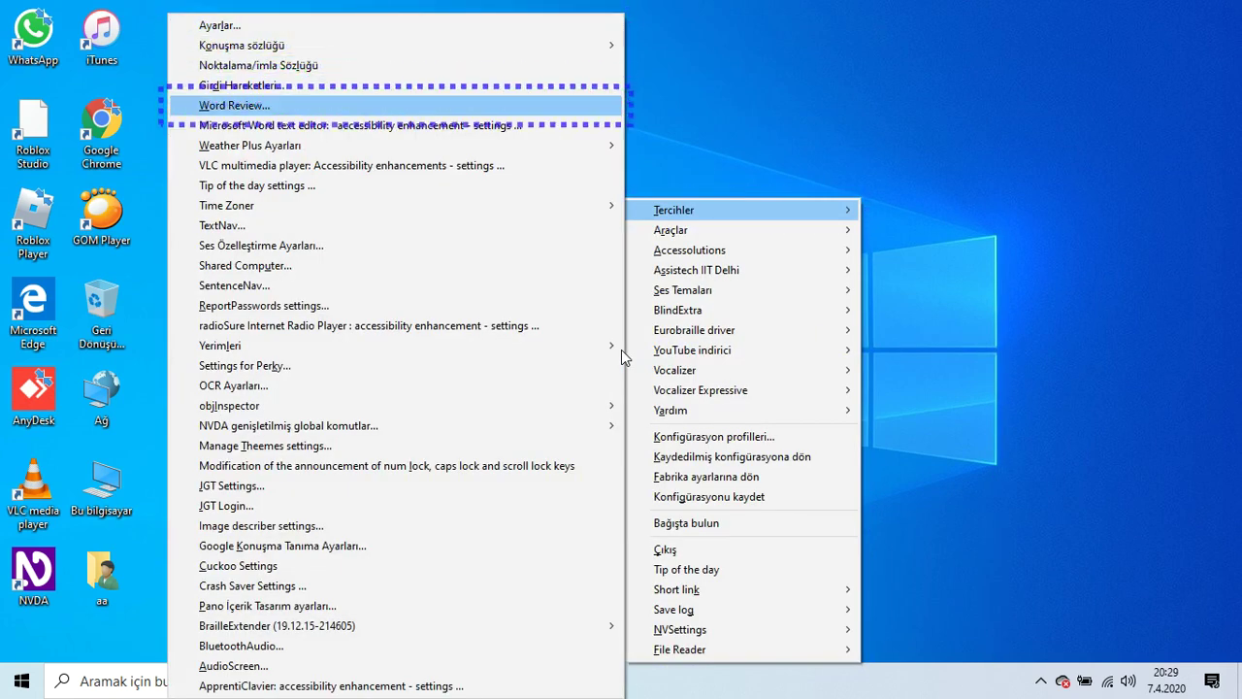
key(Down)
key(Down)
key(Down)
key(Down)
key(Down)
key(Down)
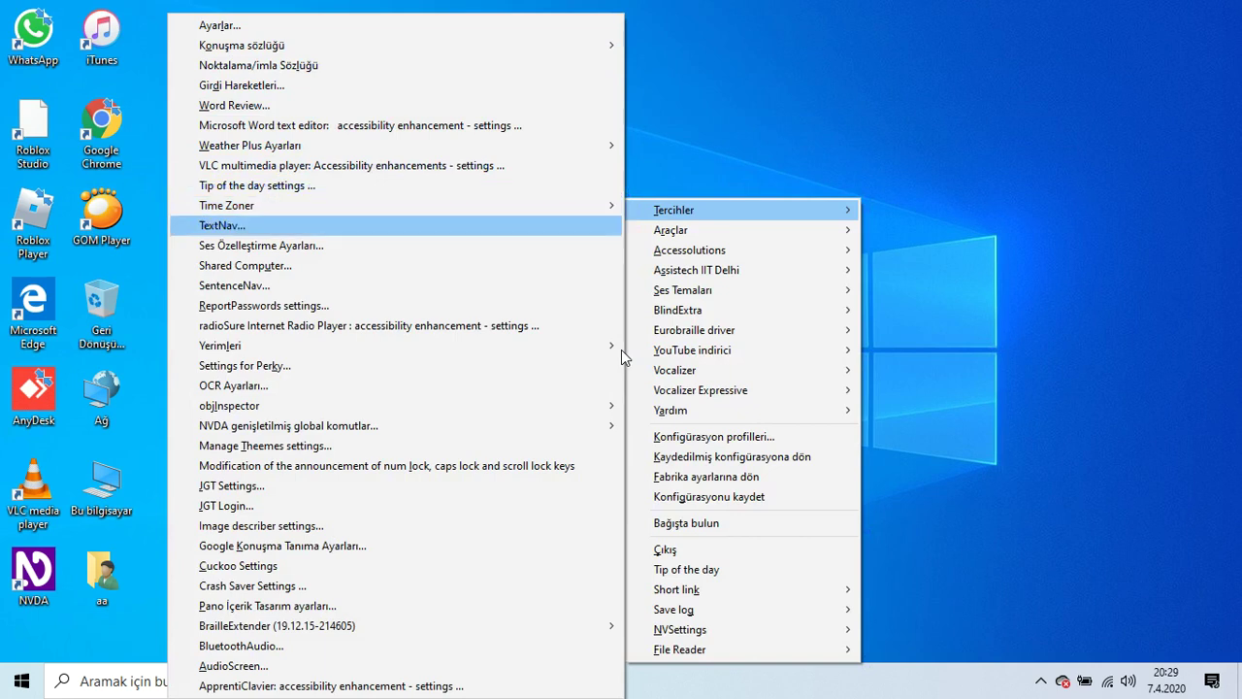
key(Down)
key(Down)
key(Down)
key(Down)
key(Down)
key(Down)
key(Down)
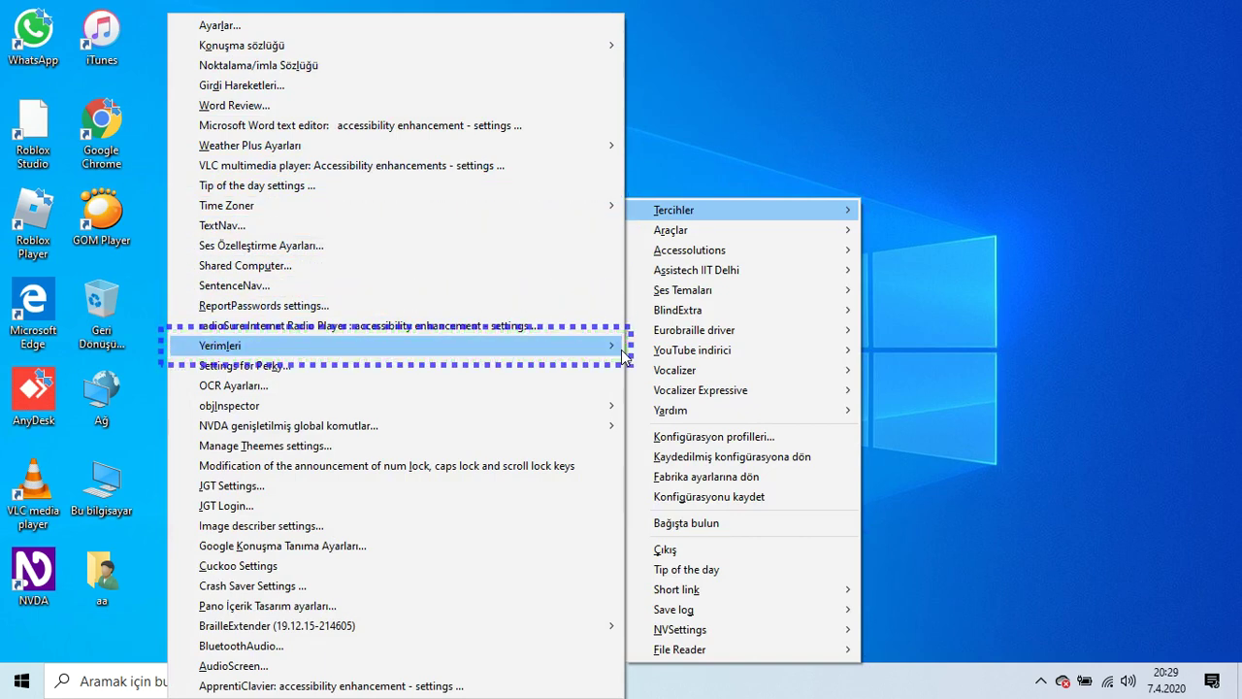
key(Down)
key(Down)
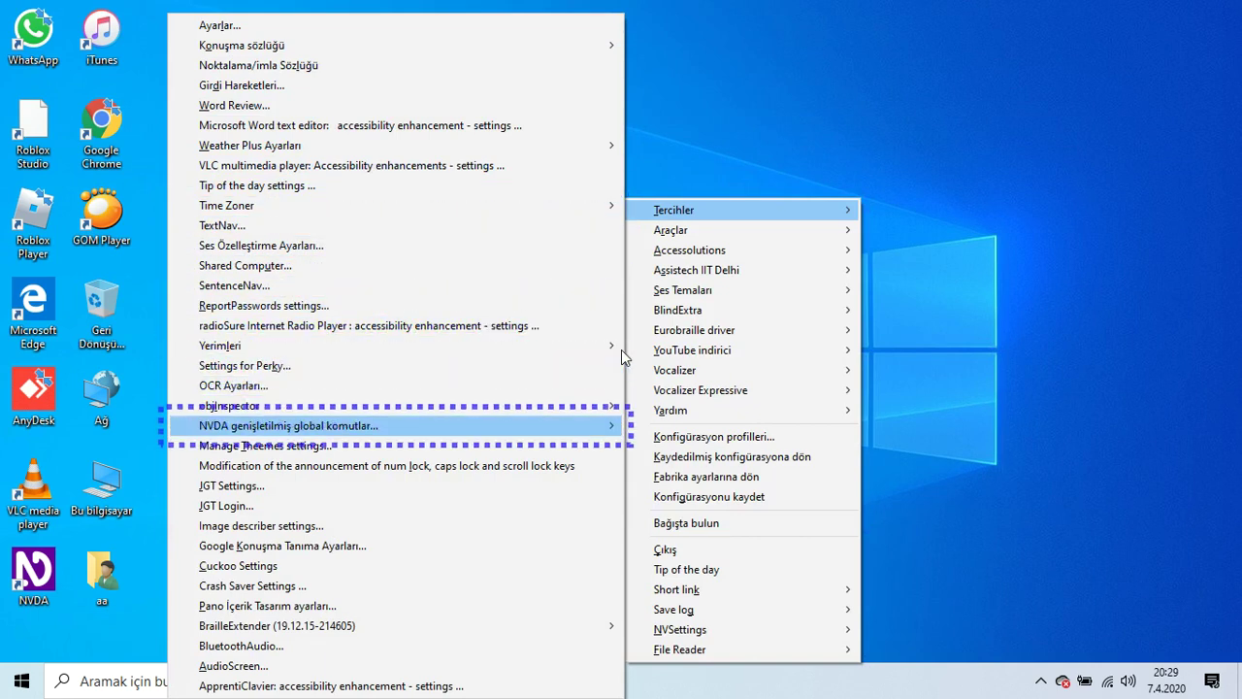
key(Right)
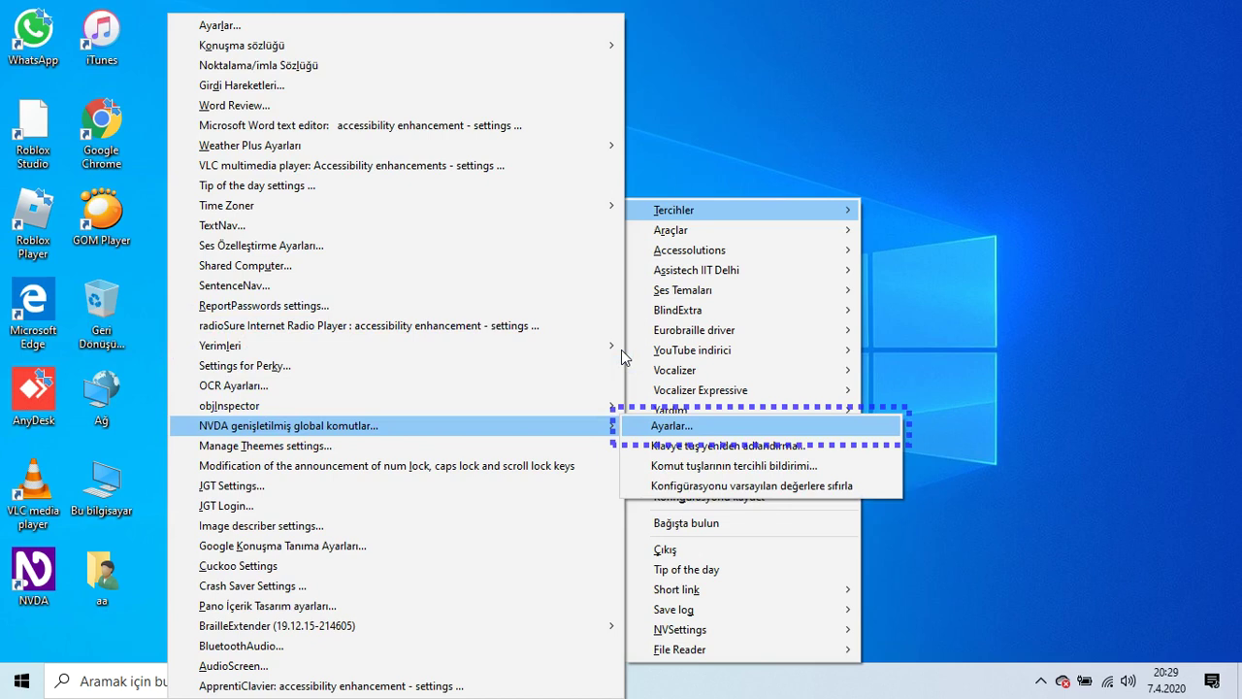
key(Down)
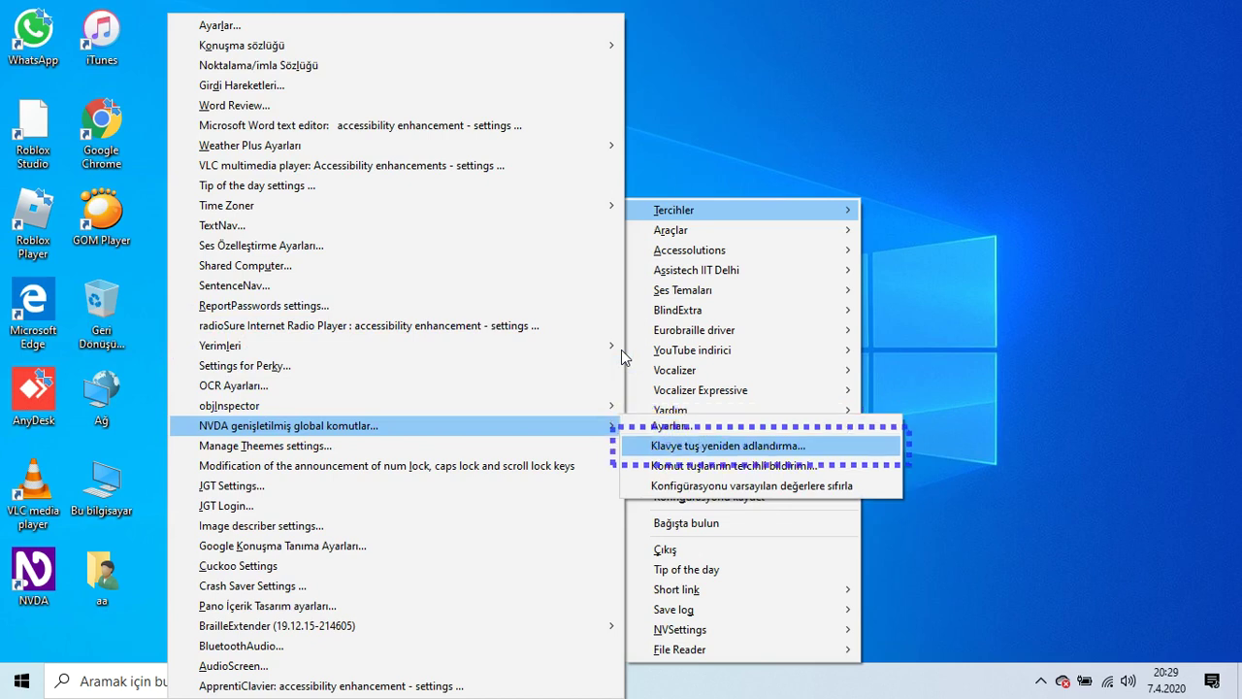
key(Down)
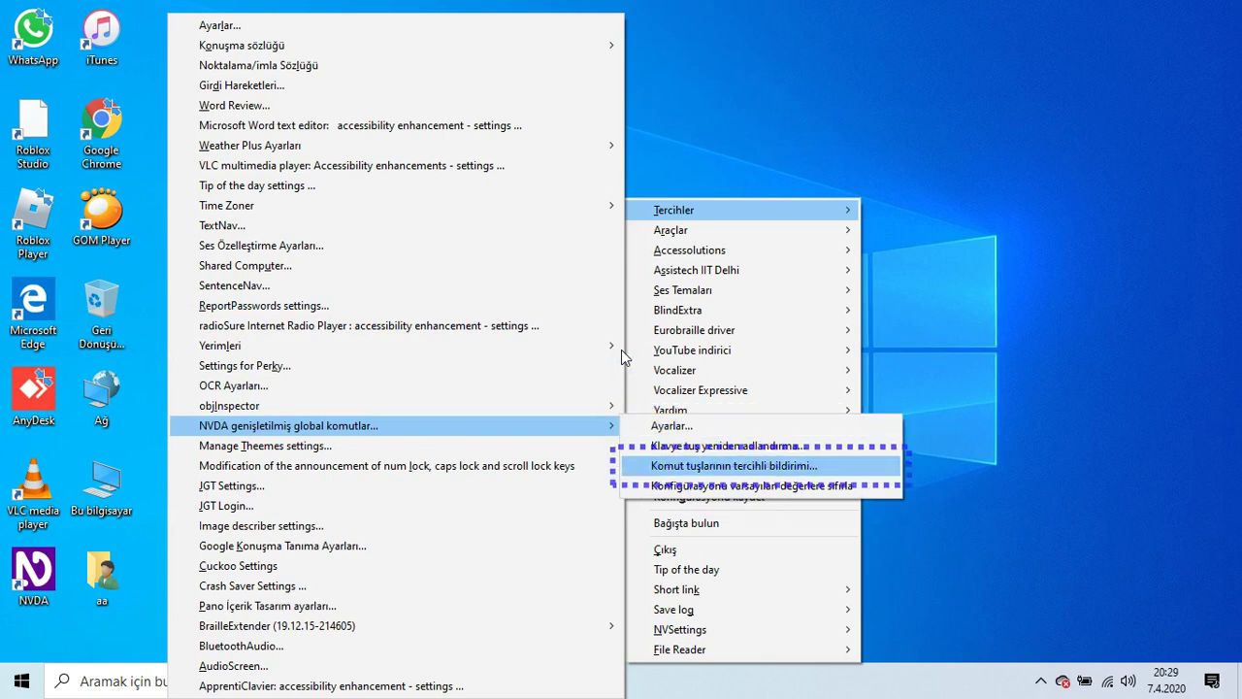
key(Down)
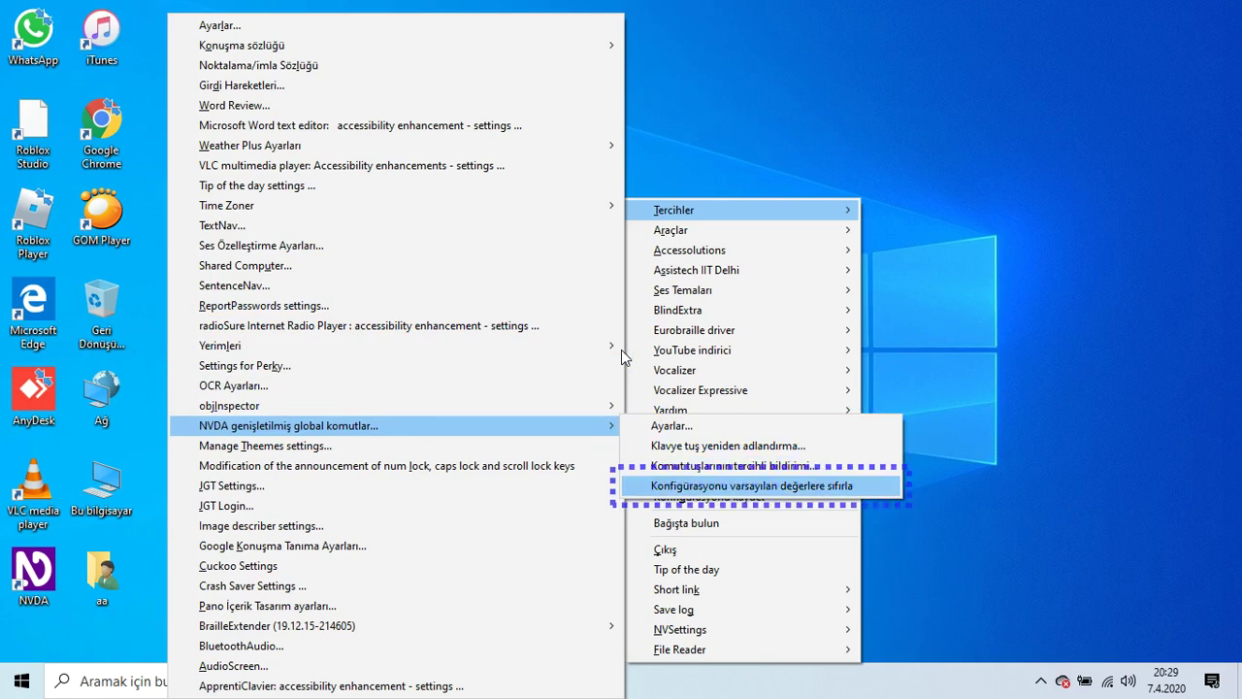
key(Down)
key(Return)
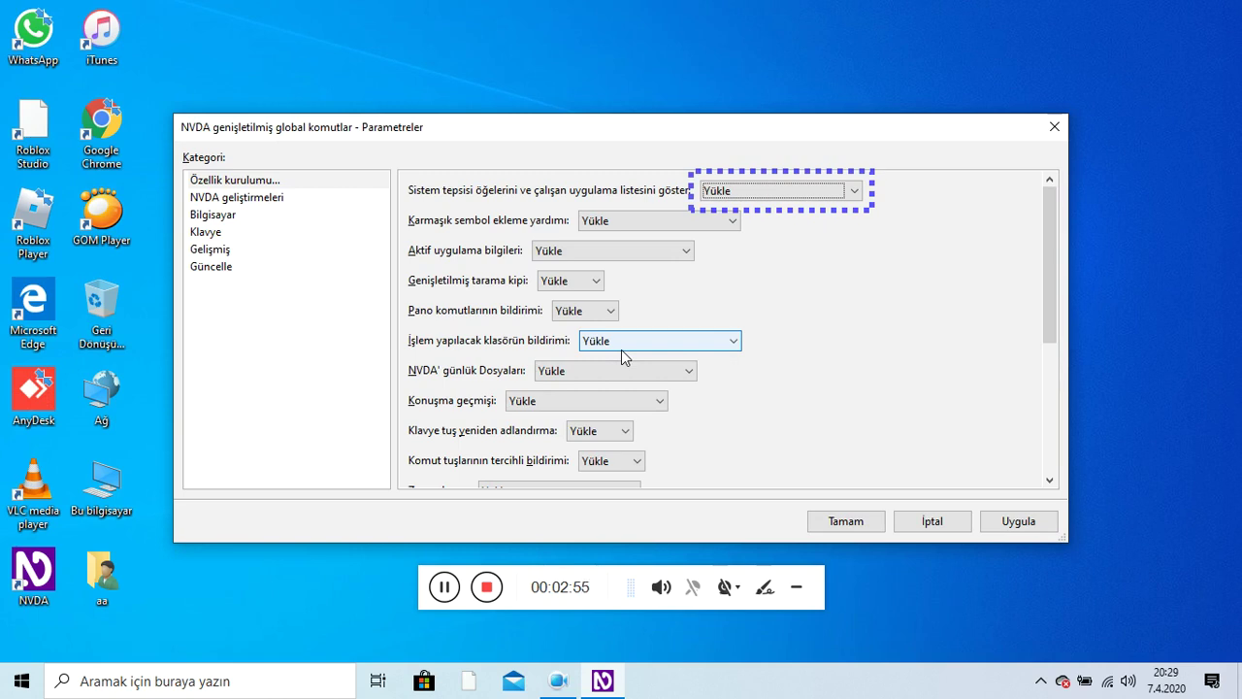
Step: Review the load option of each feature in the Özellik kurulumu category, from Karmaşık sembol ekleme yardımı to Tarih ve saat - ekleri
key(Tab)
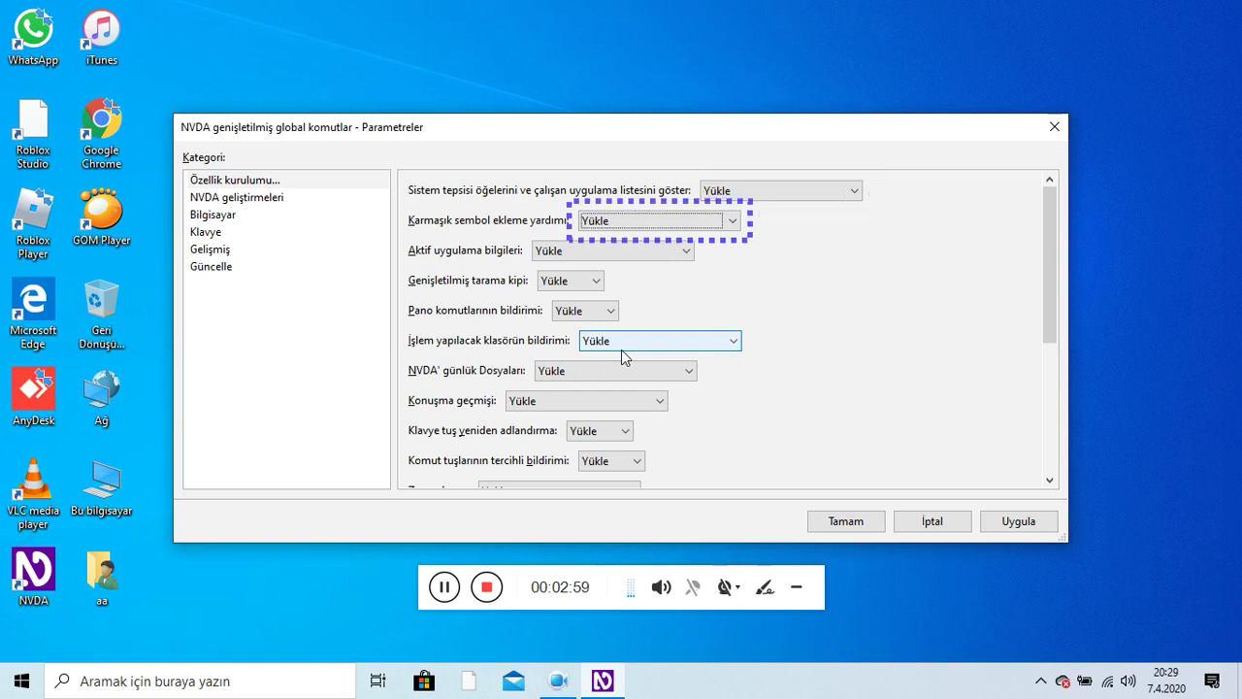
key(Tab)
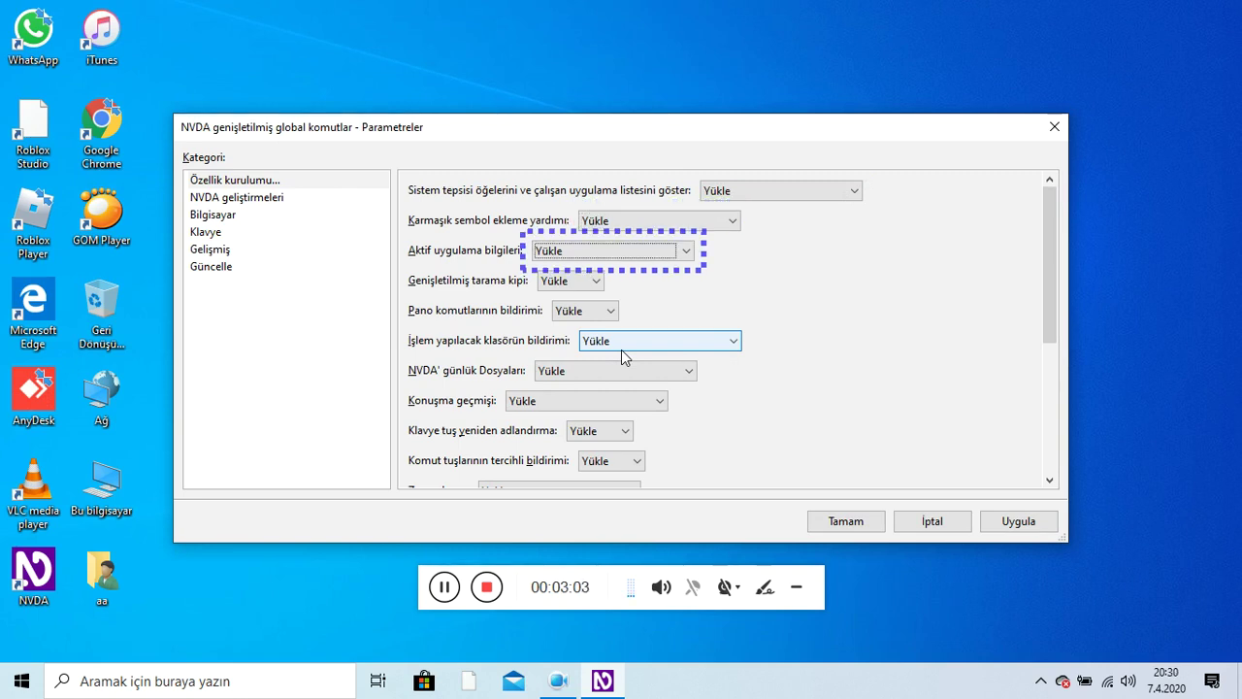
key(Tab)
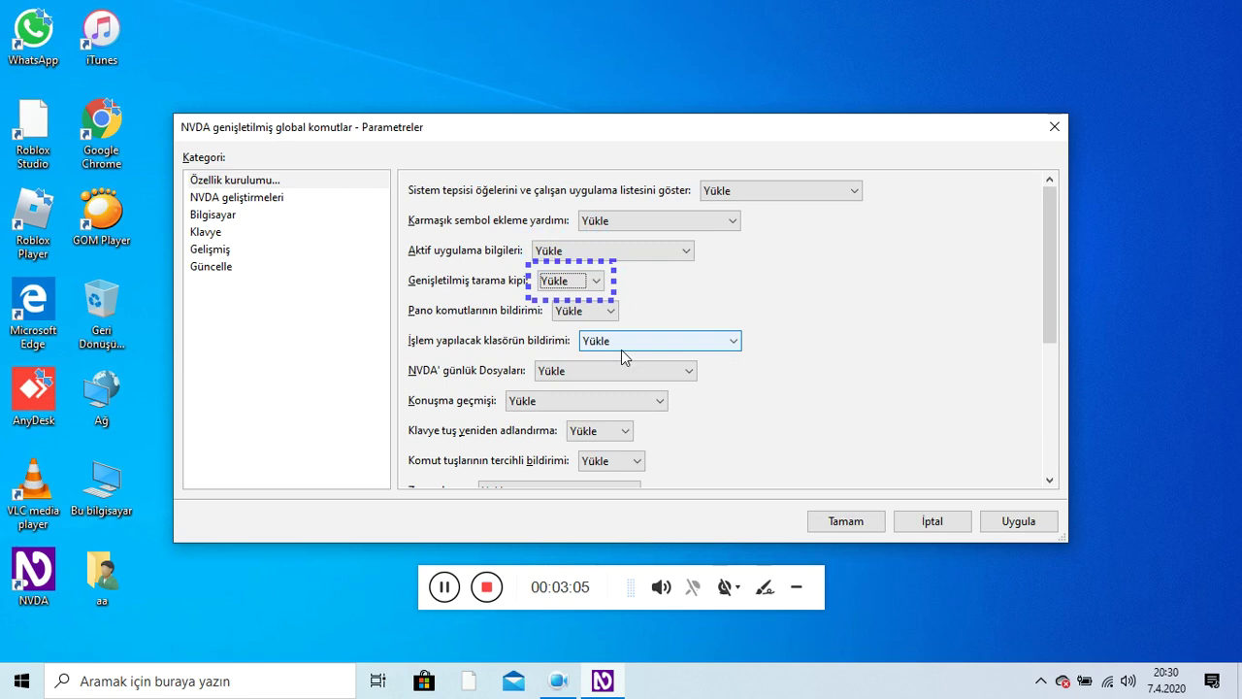
key(Tab)
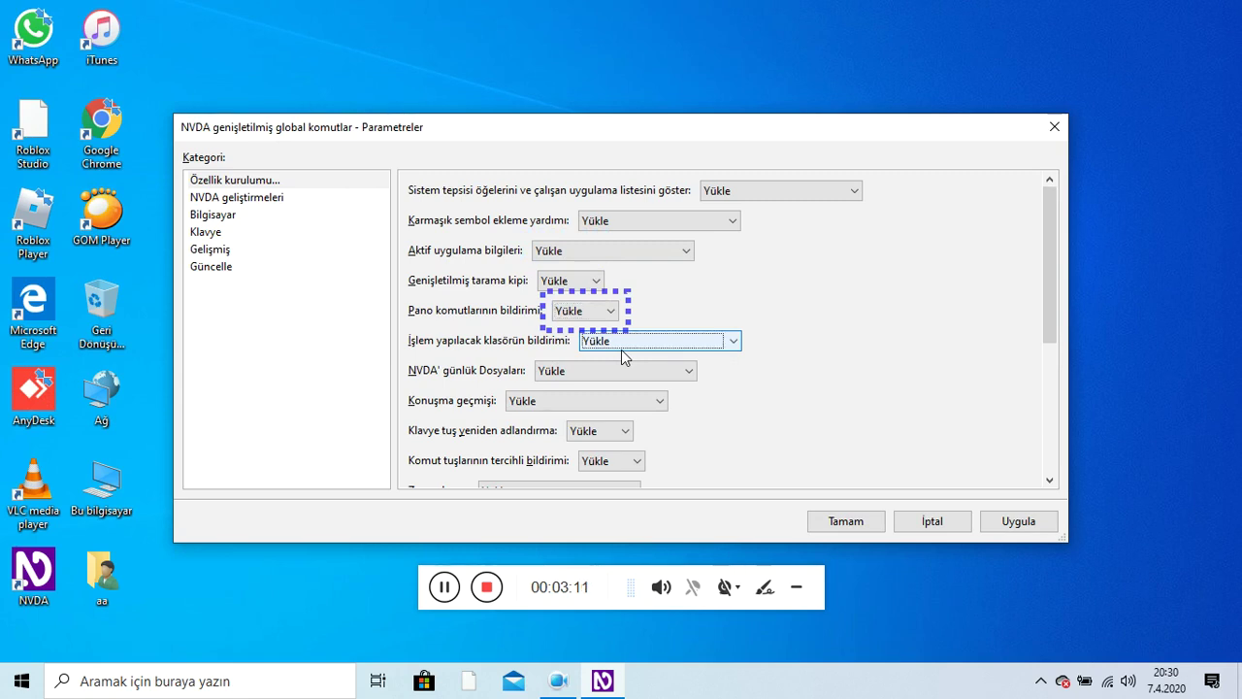
key(Tab)
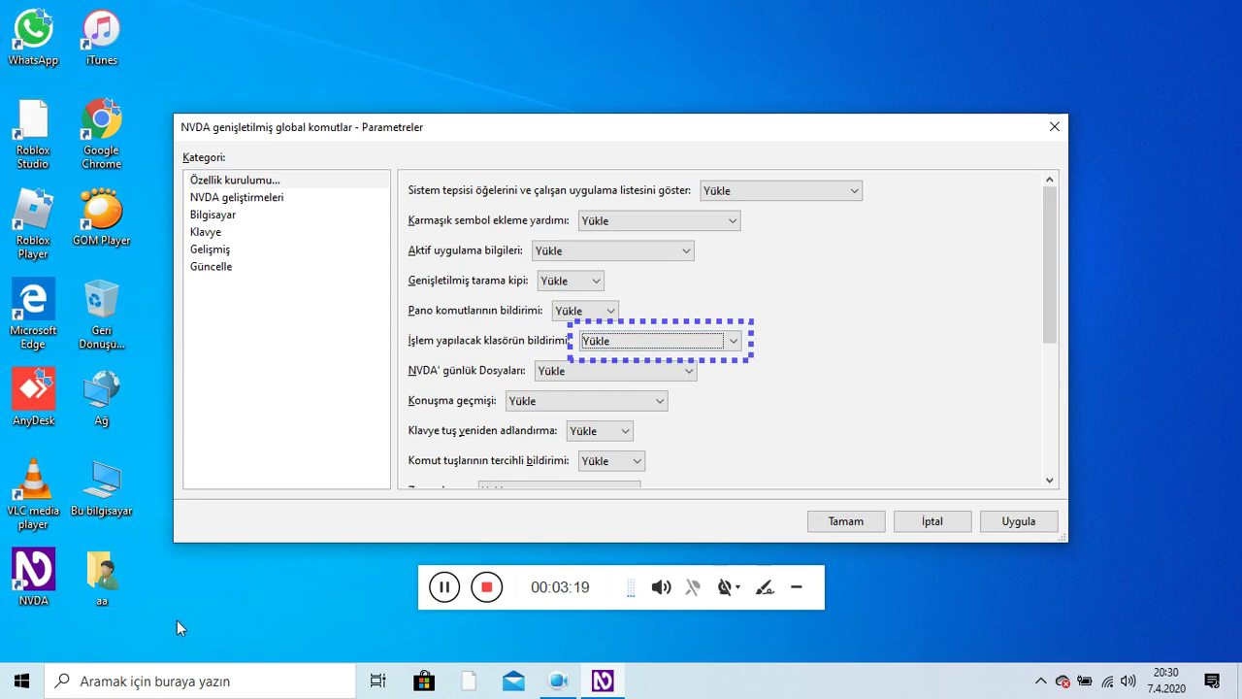
key(Tab)
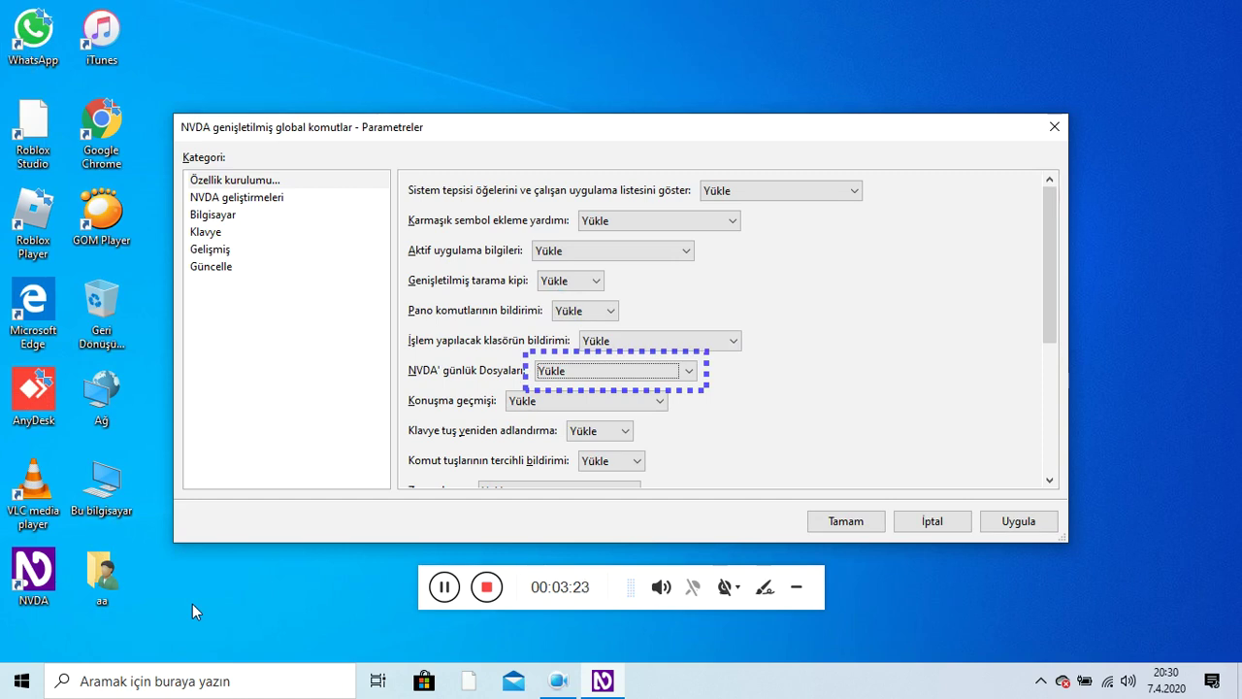
key(Tab)
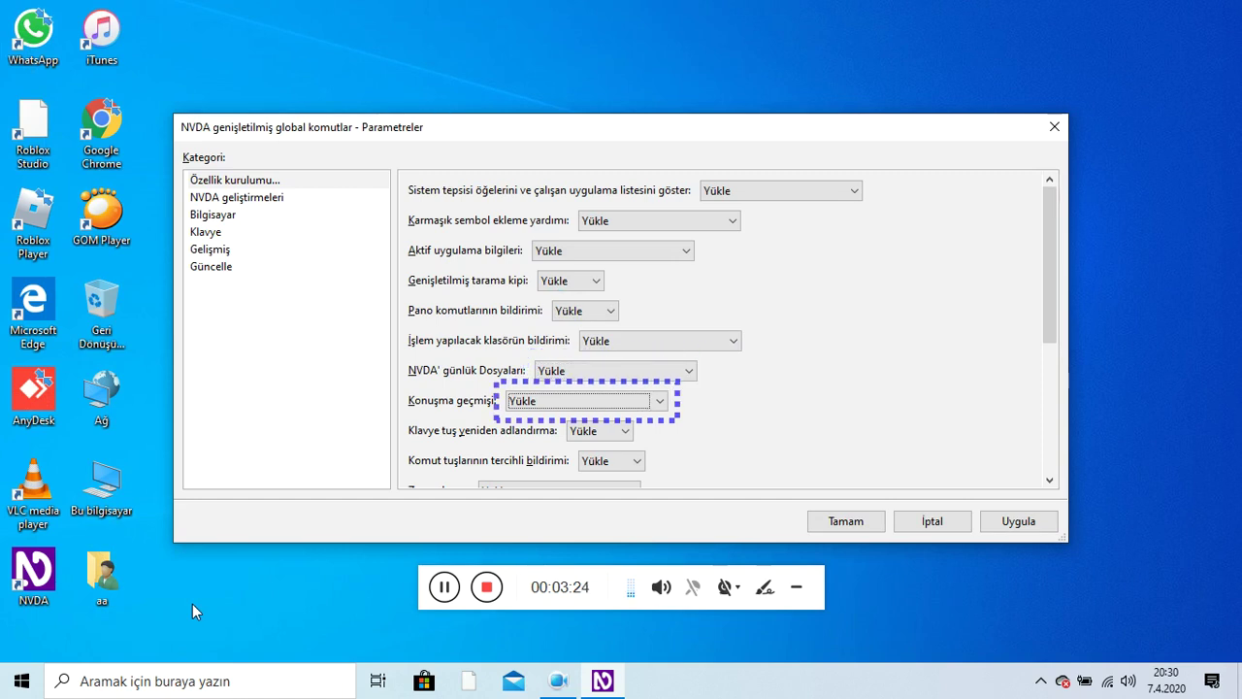
key(Tab)
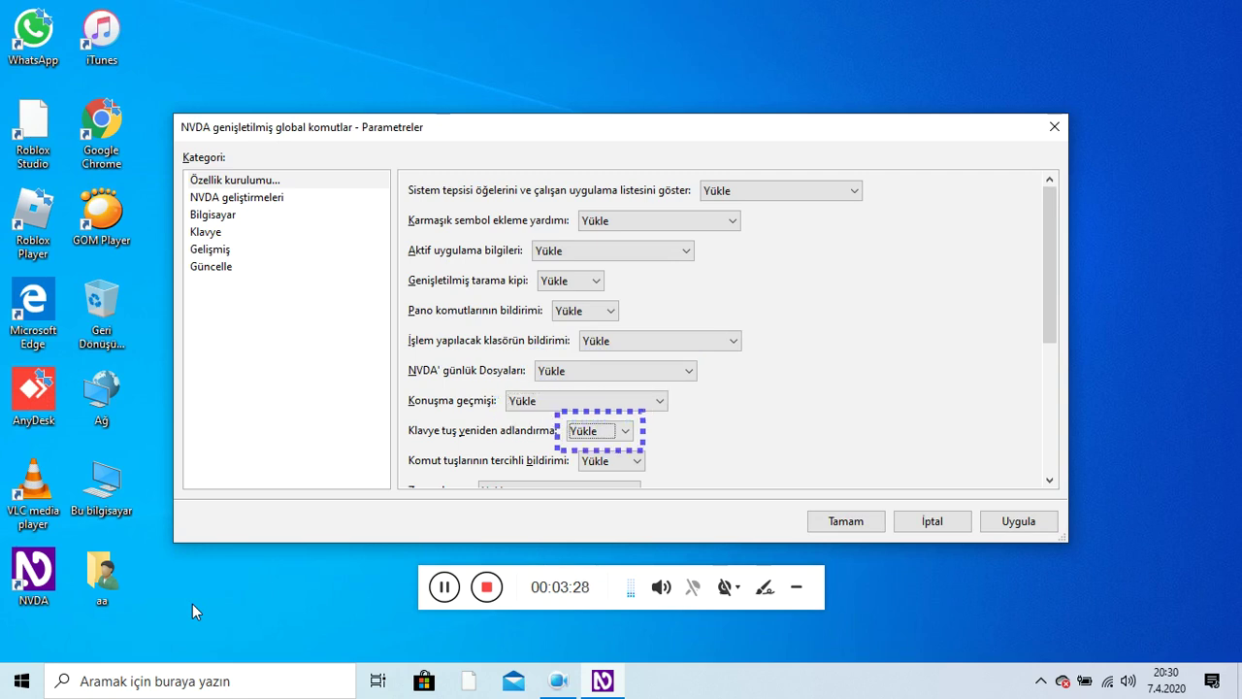
key(Tab)
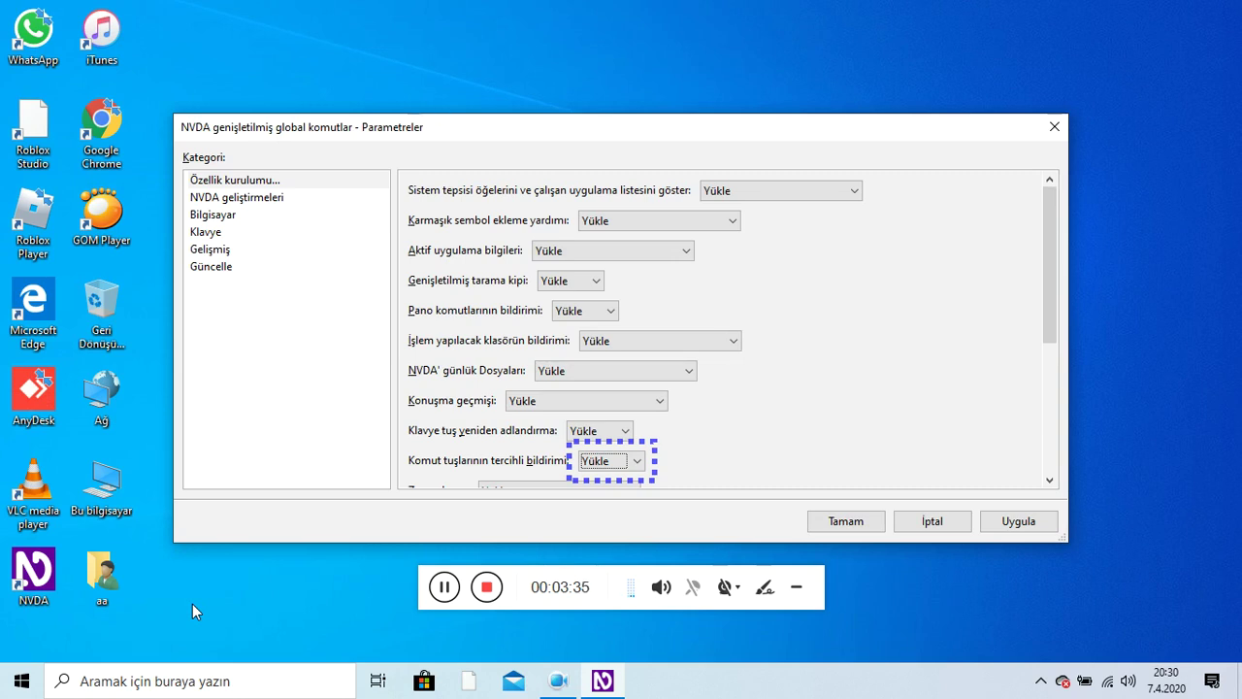
key(Tab)
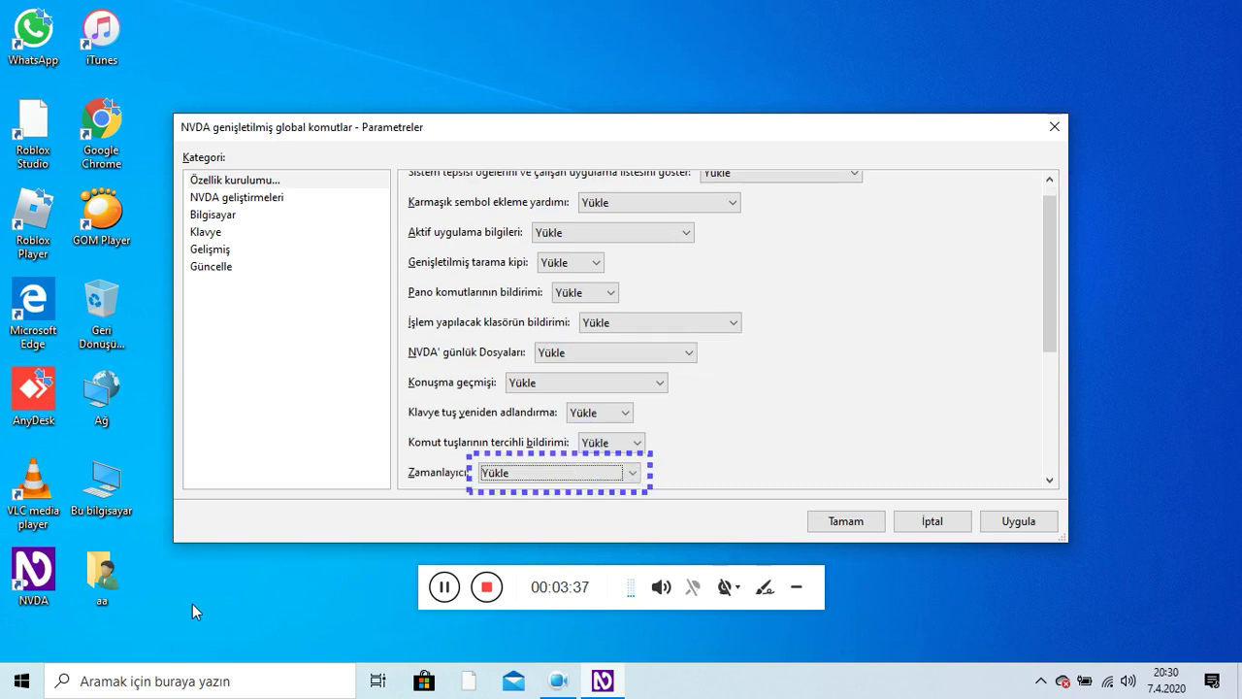
key(Tab)
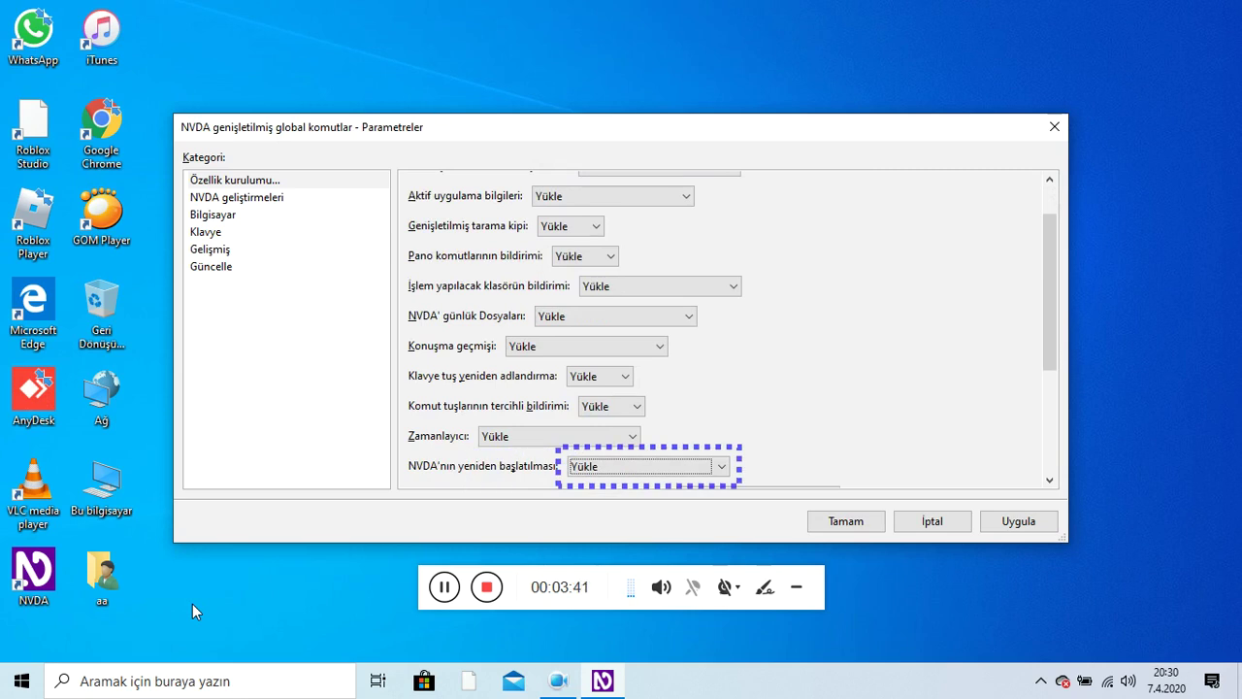
key(Tab)
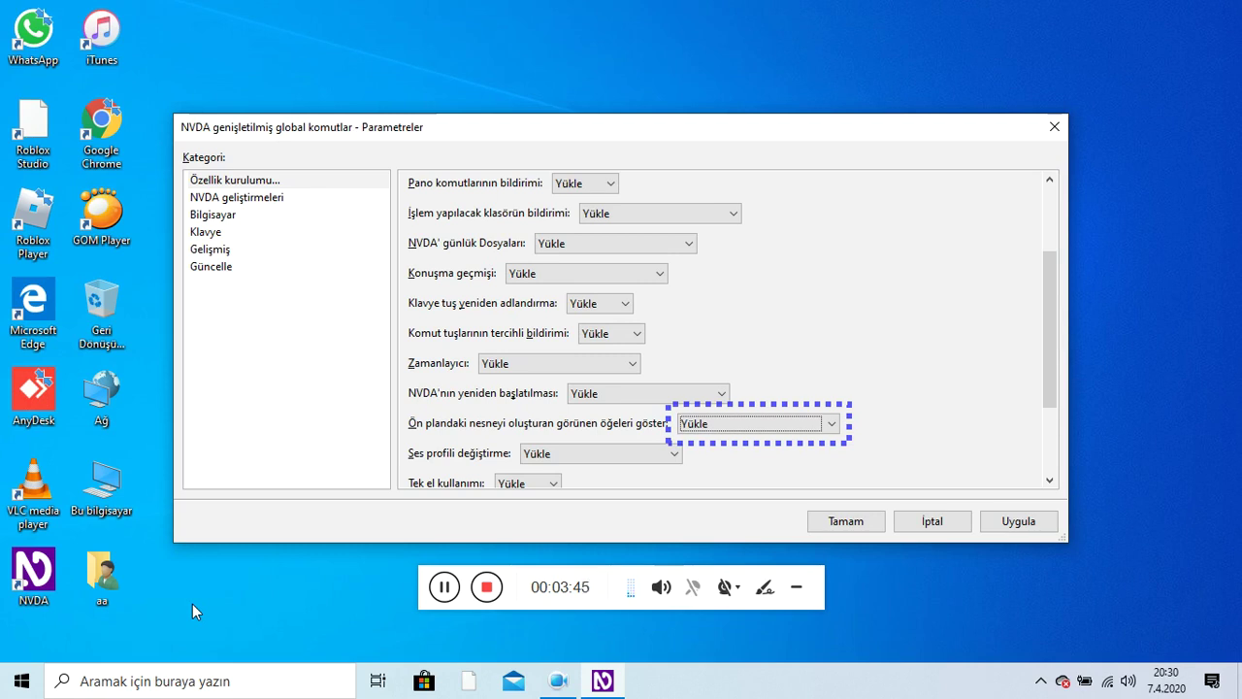
key(Tab)
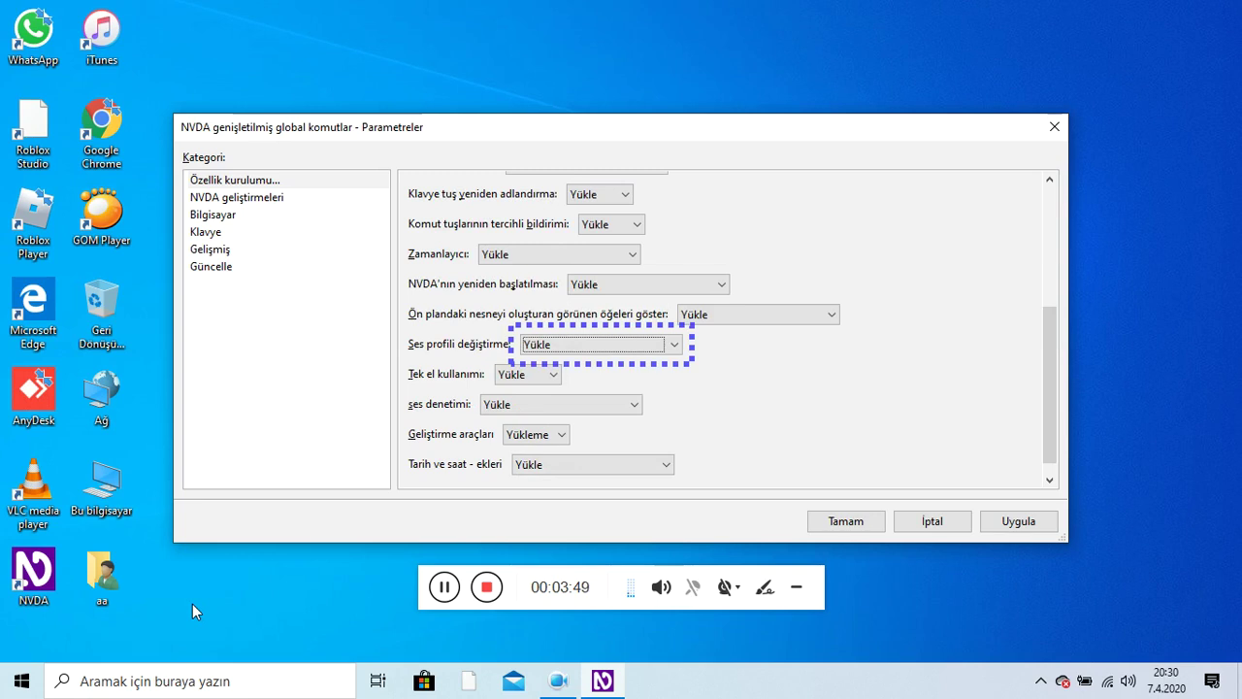
key(Tab)
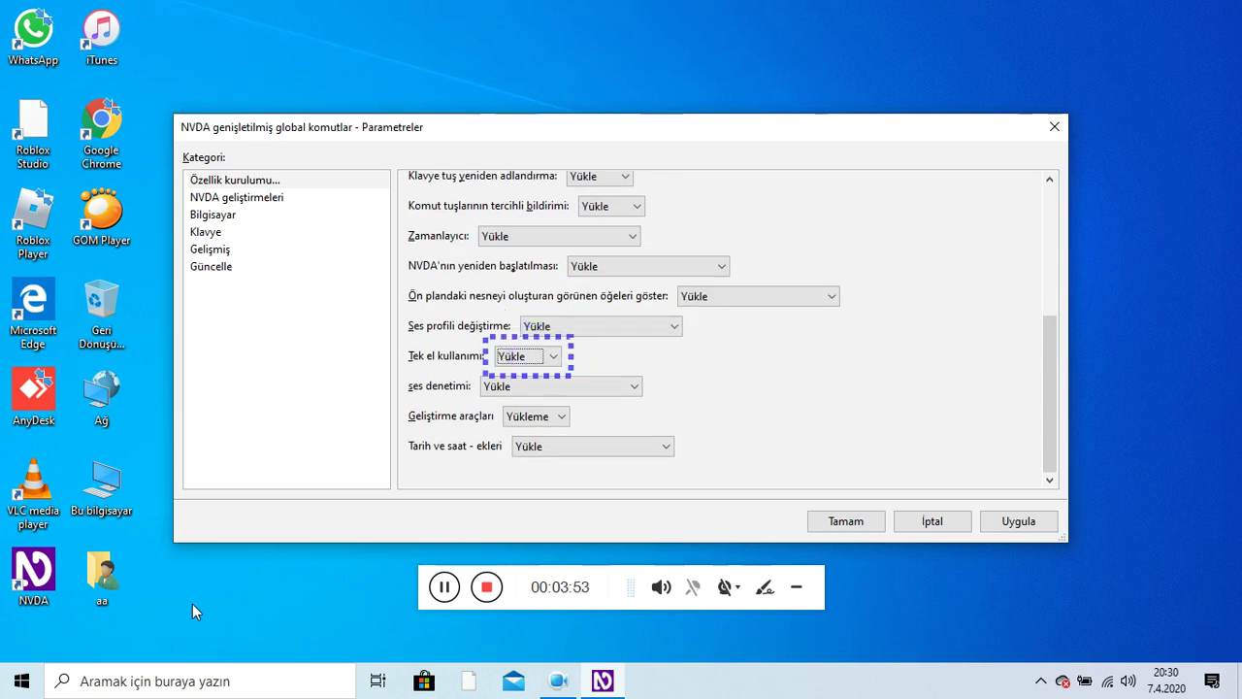
key(Tab)
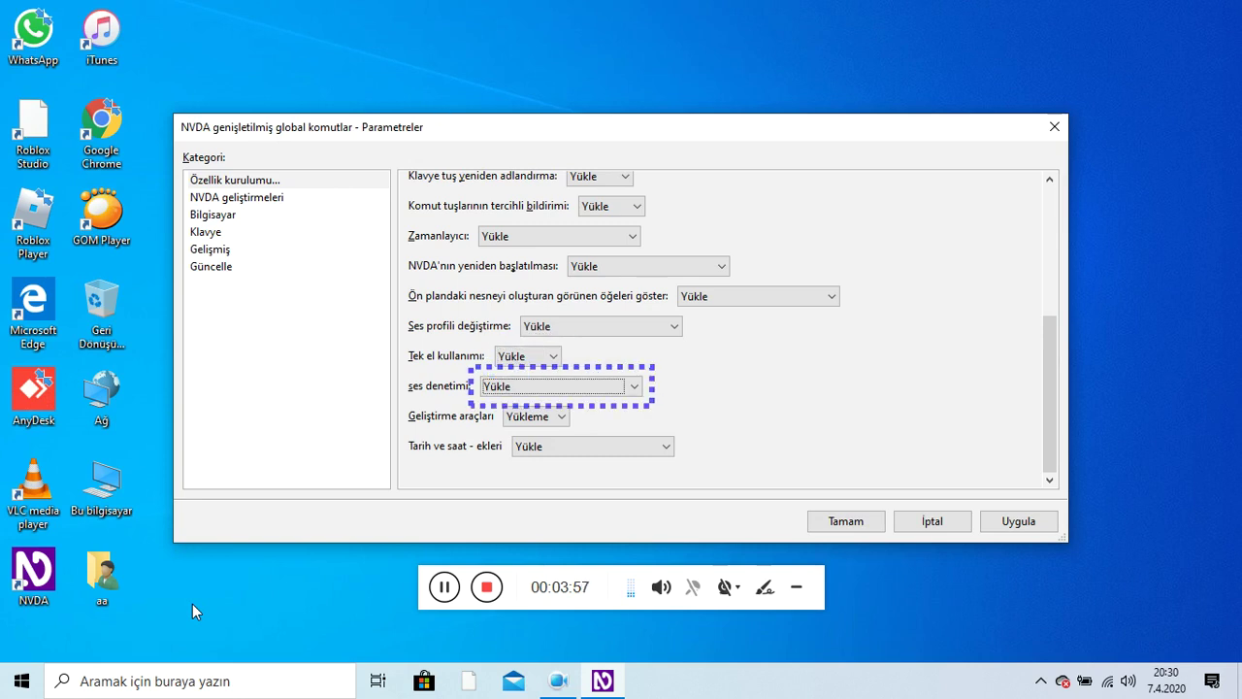
key(Tab)
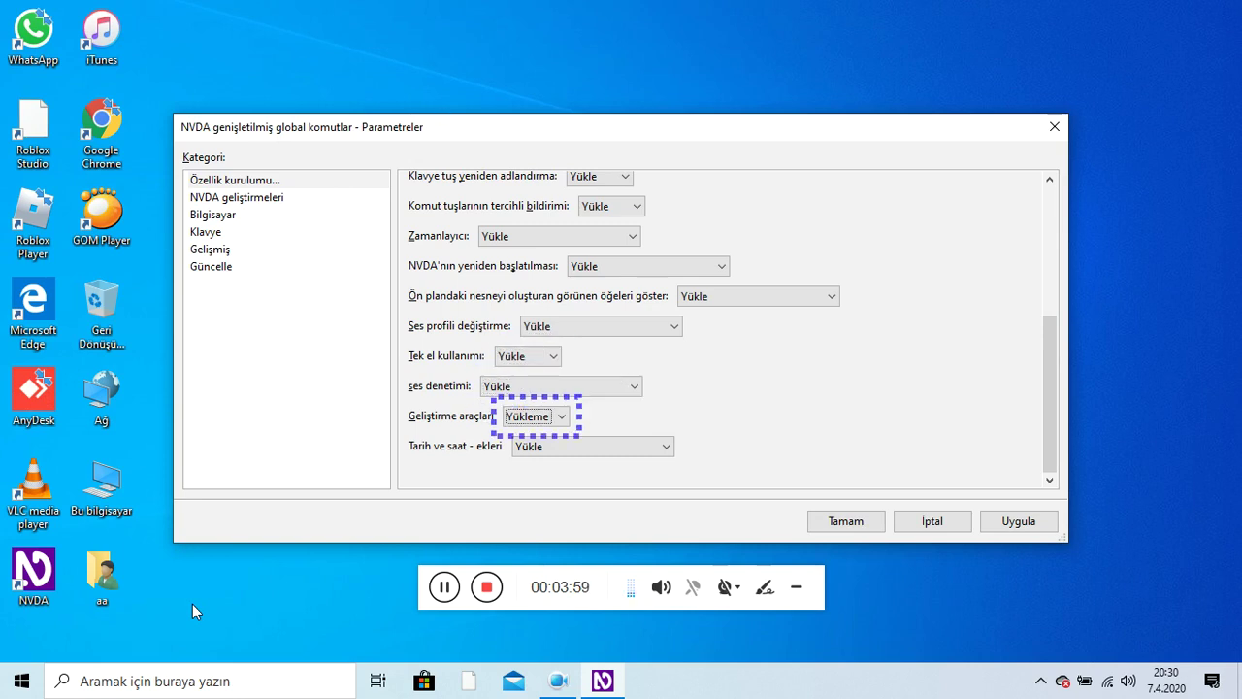
key(Tab)
Step: Return to the category list and switch to the NVDA geliştirmeleri category
key(Tab)
key(Tab)
key(Tab)
key(Tab)
key(Down)
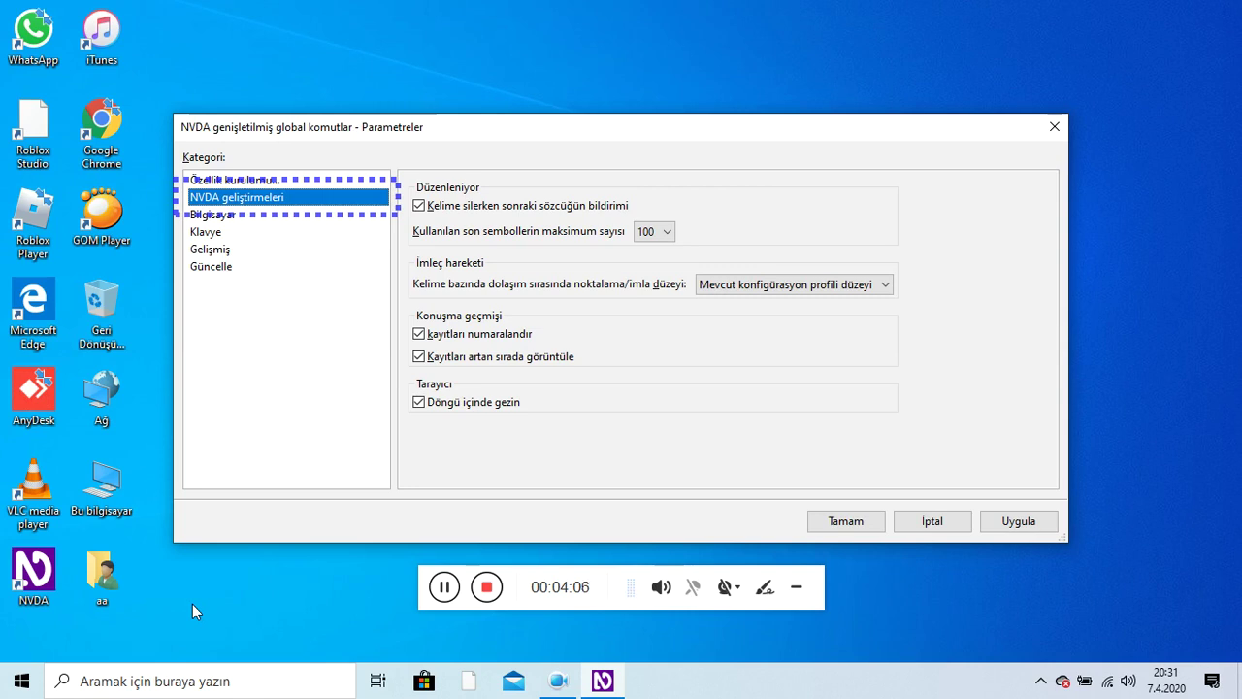
Step: Set the punctuation level for word-by-word navigation (Kelime bazında dolaşım sırasında noktalama/imla düzeyi) under İmleç hareketi to hiçbiri
key(Tab)
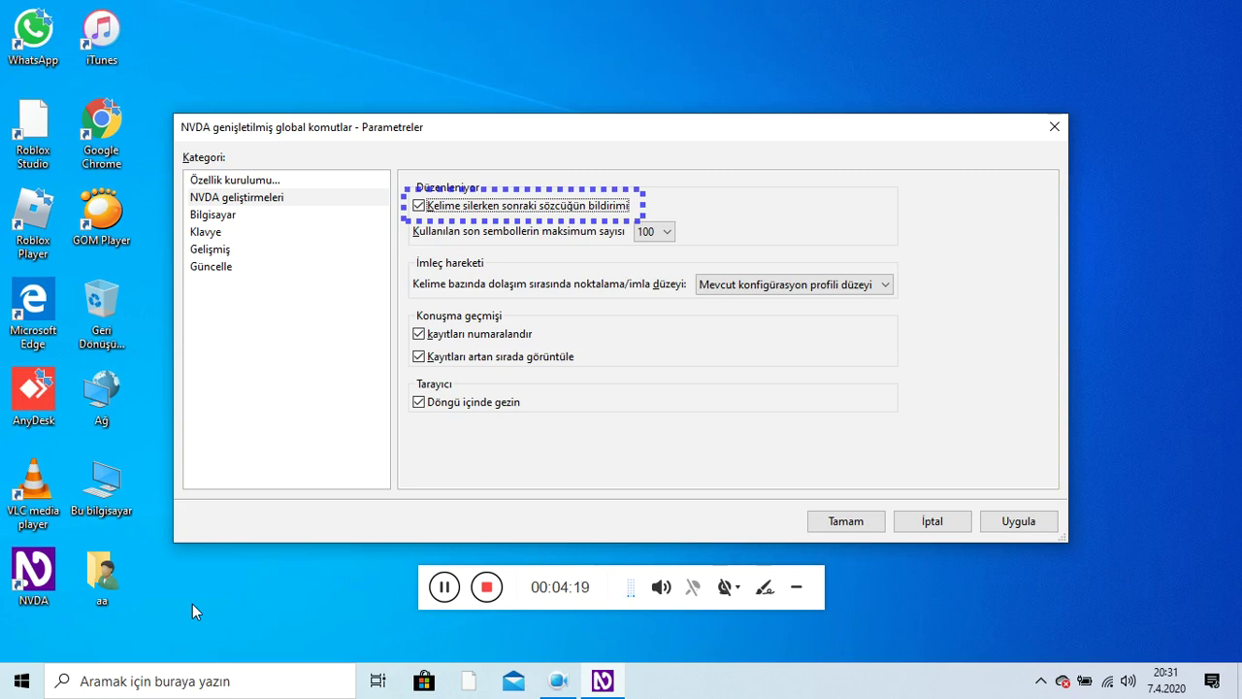
key(Tab)
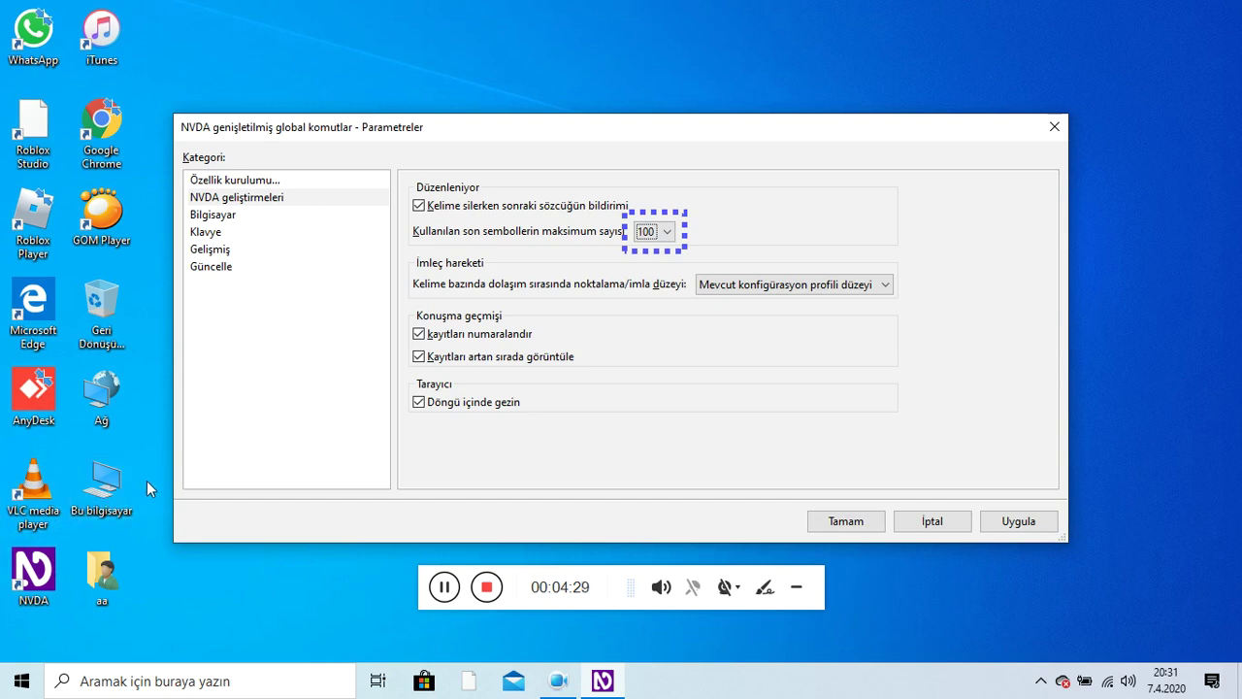
key(Tab)
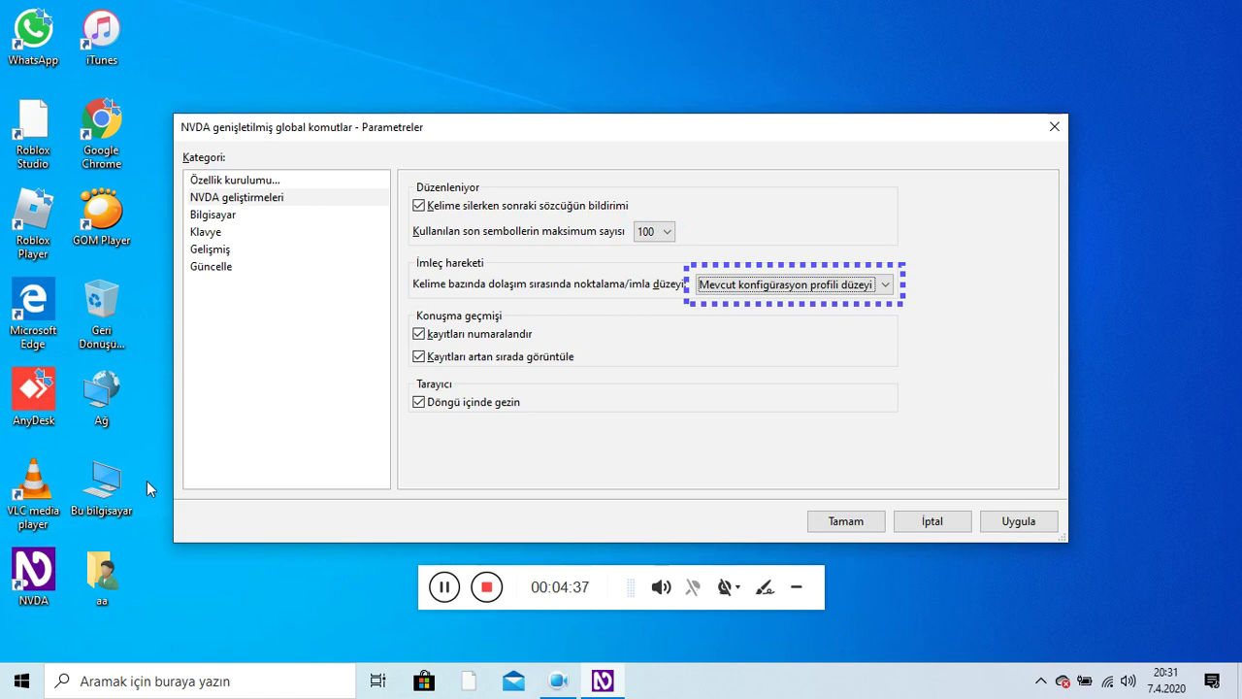
key(Down)
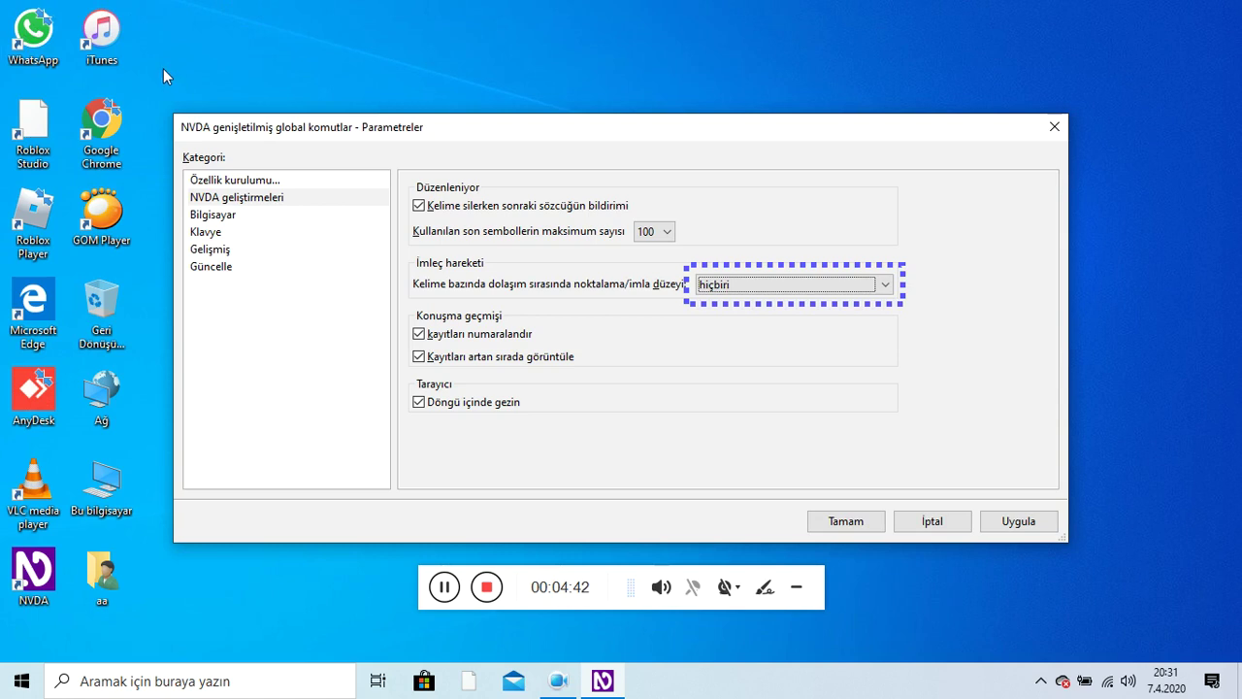
Step: Go through the Konuşma geçmişi and Tarayıcı checkboxes, ending at Döngü içinde gezin
key(Tab)
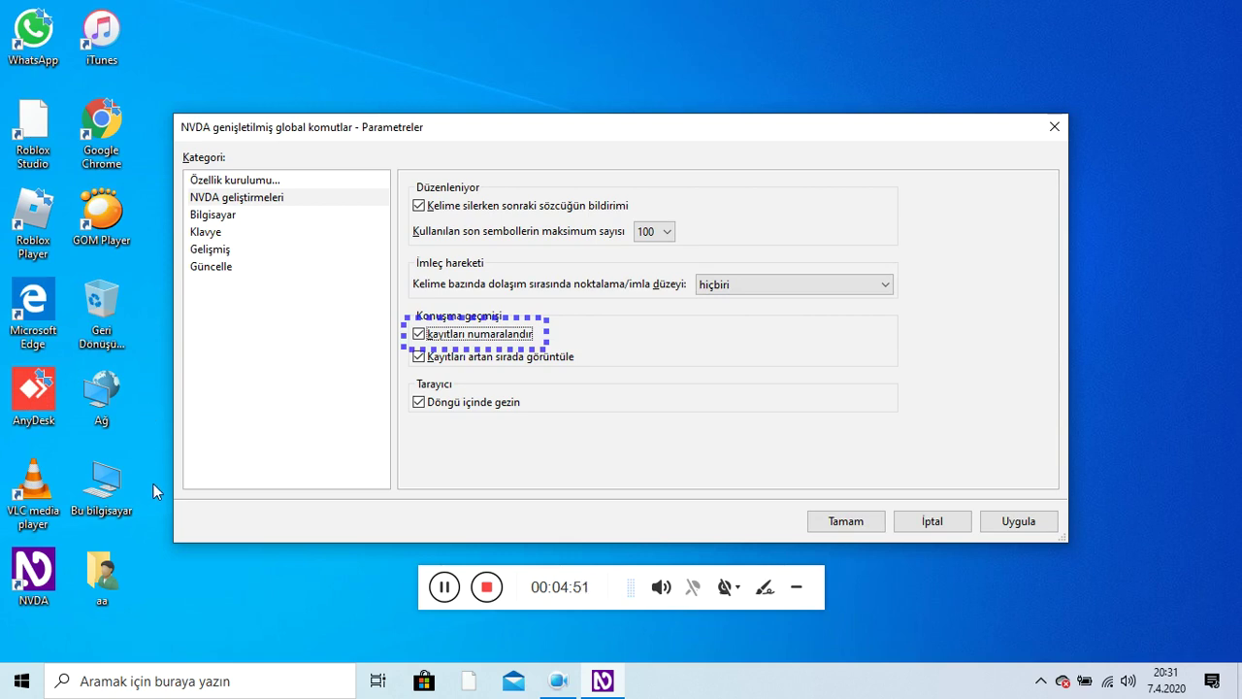
key(Tab)
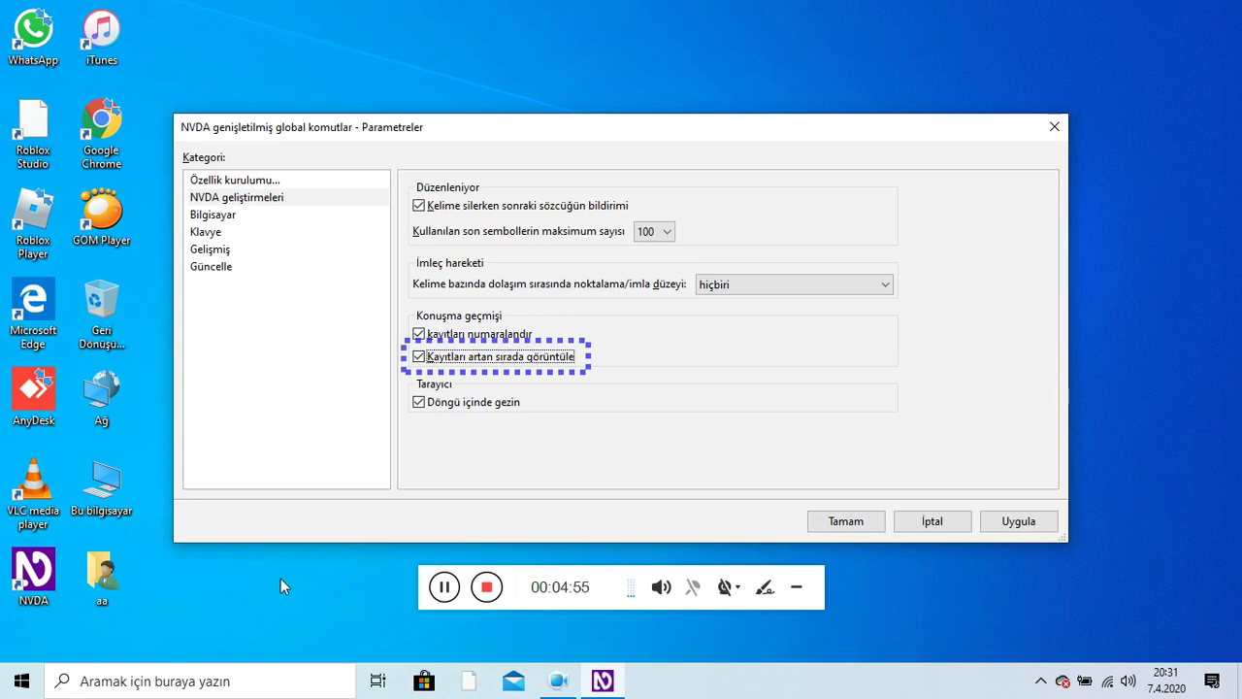
key(Tab)
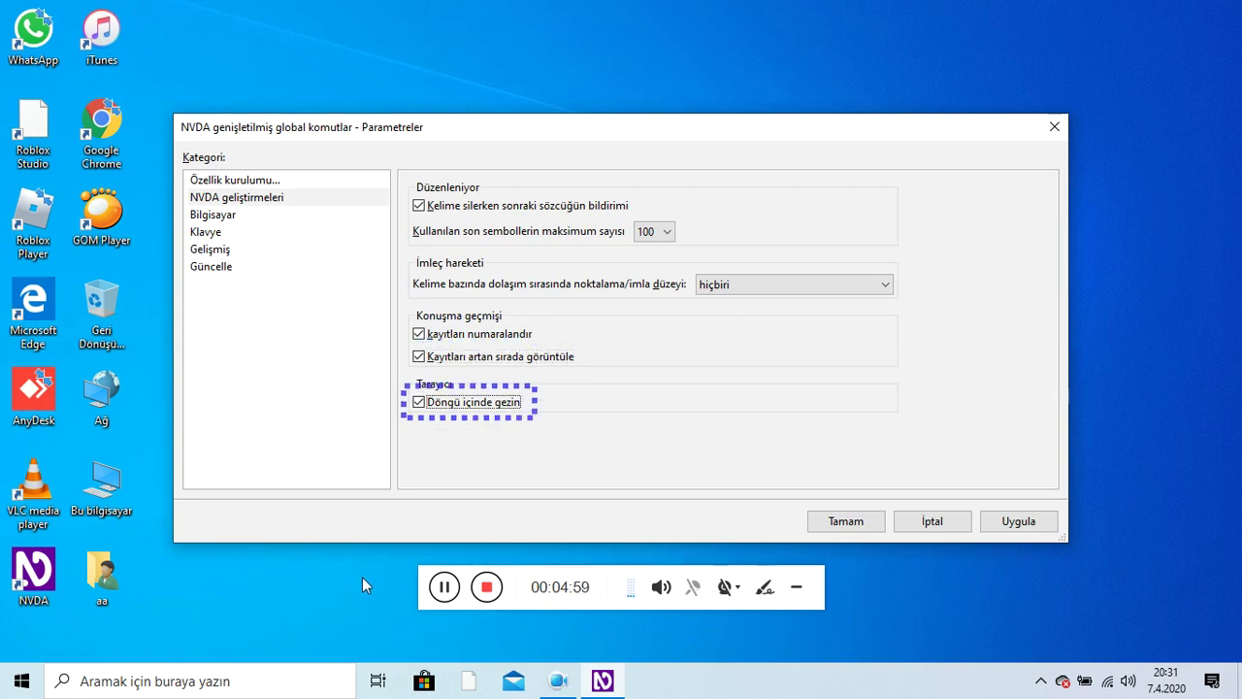
click(441, 587)
key(insert+n)
key(Escape)
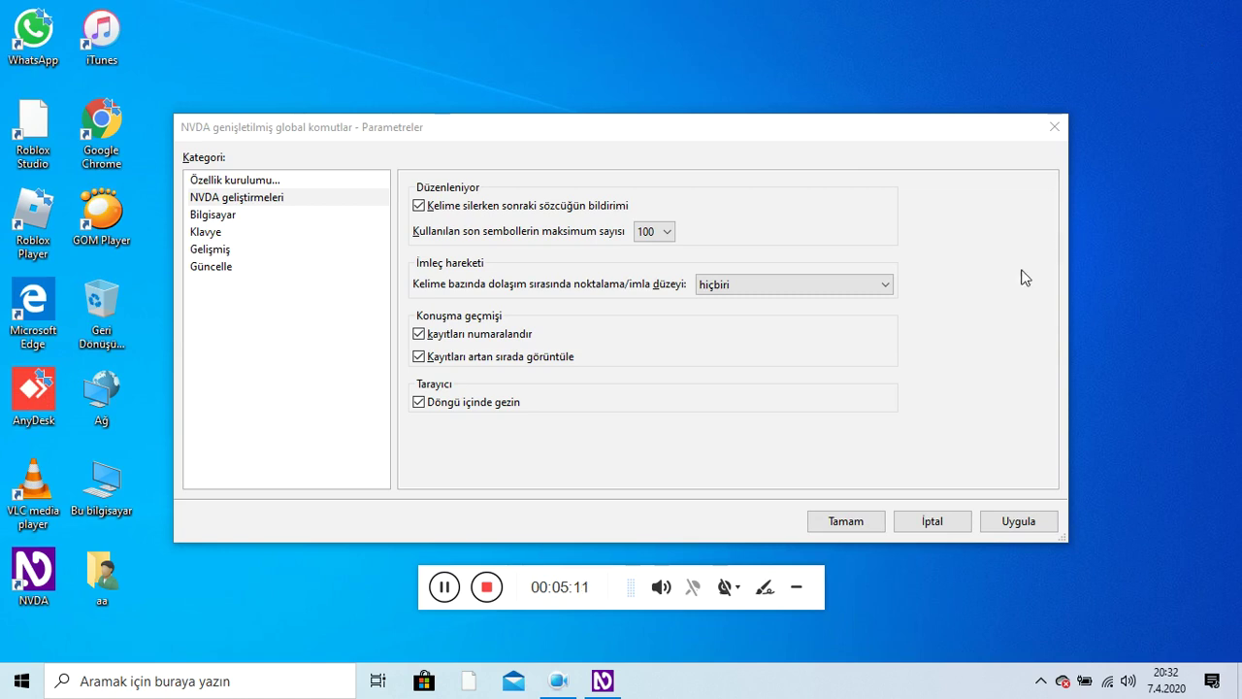
Step: Return to the add-on's Parametreler dialog and review all NVDA geliştirmeleri options, from Kelime silerken sonraki sözcüğün bildirimi to Döngü içinde gezin
click(981, 301)
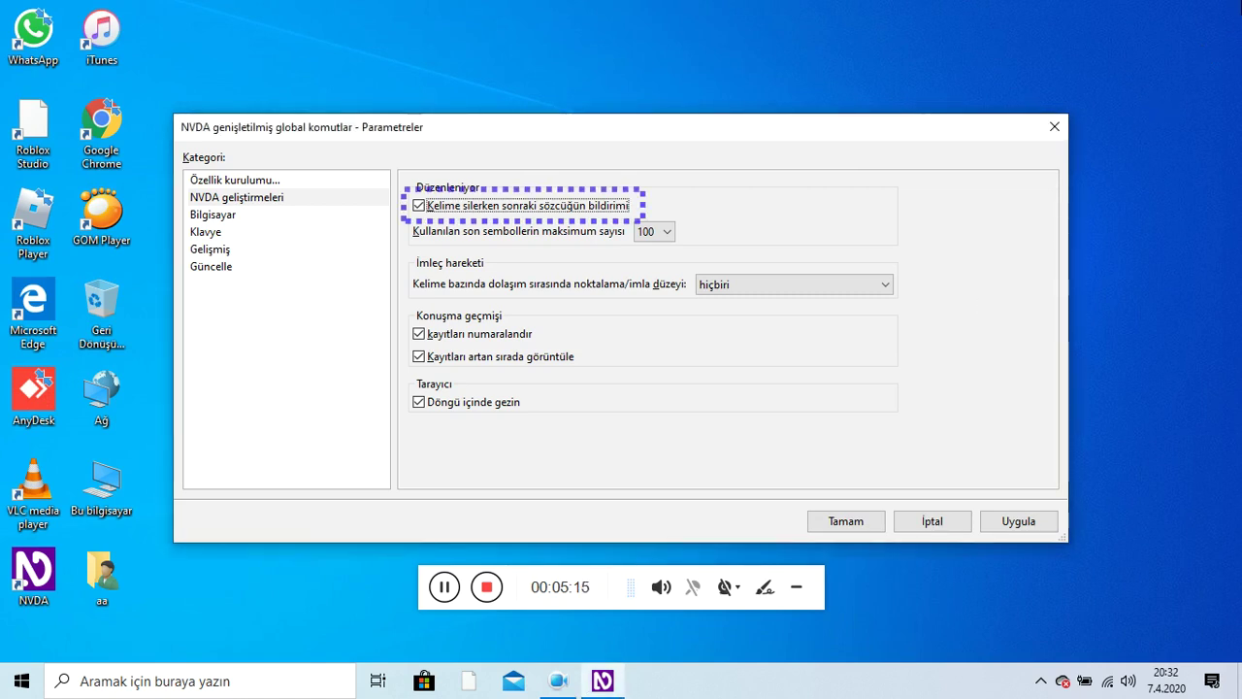
key(Tab)
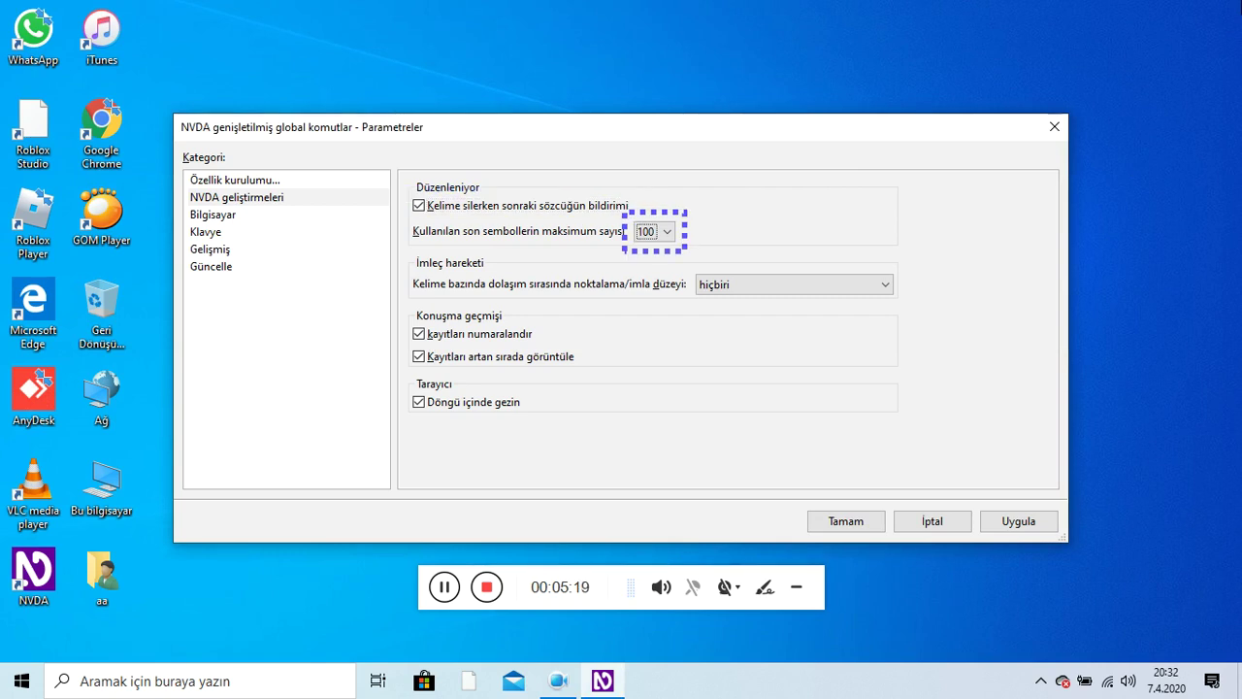
key(Tab)
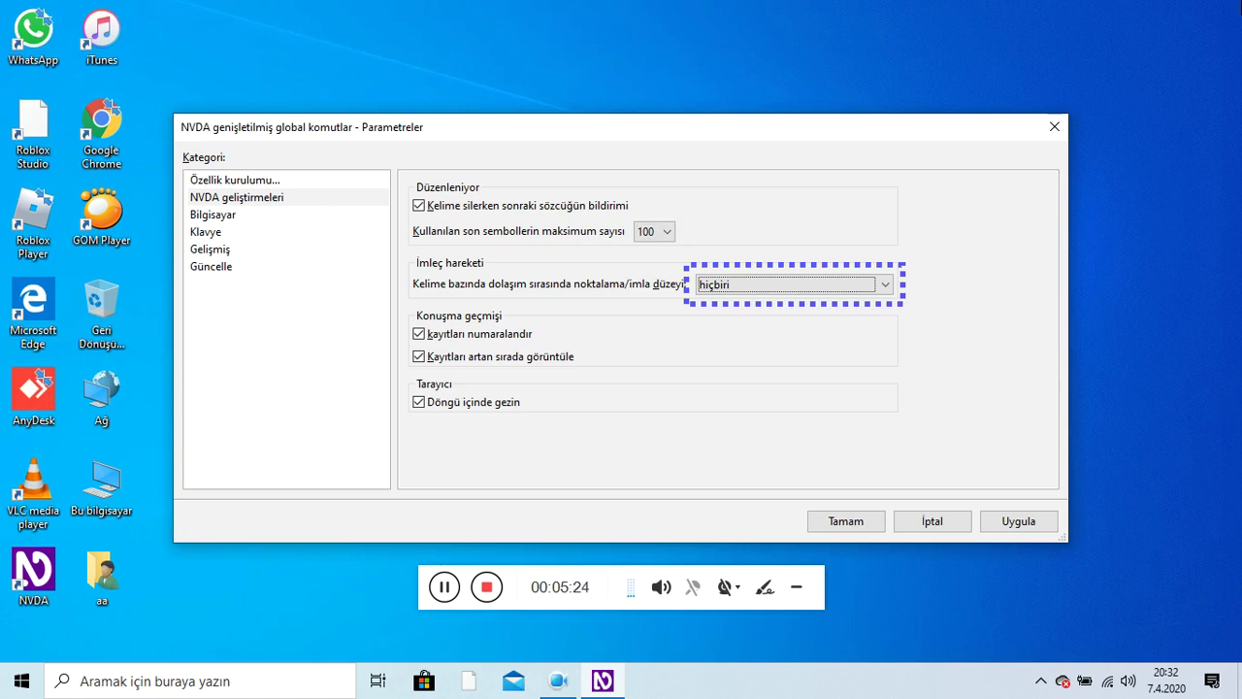
key(Tab)
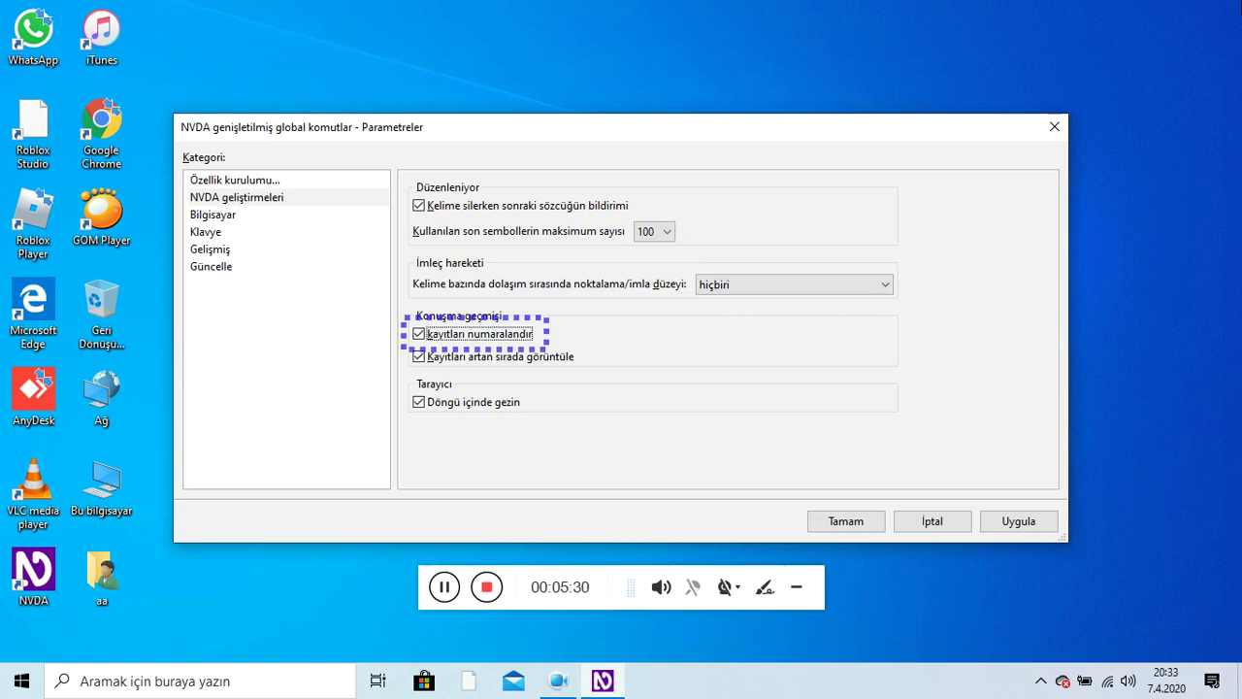
key(Tab)
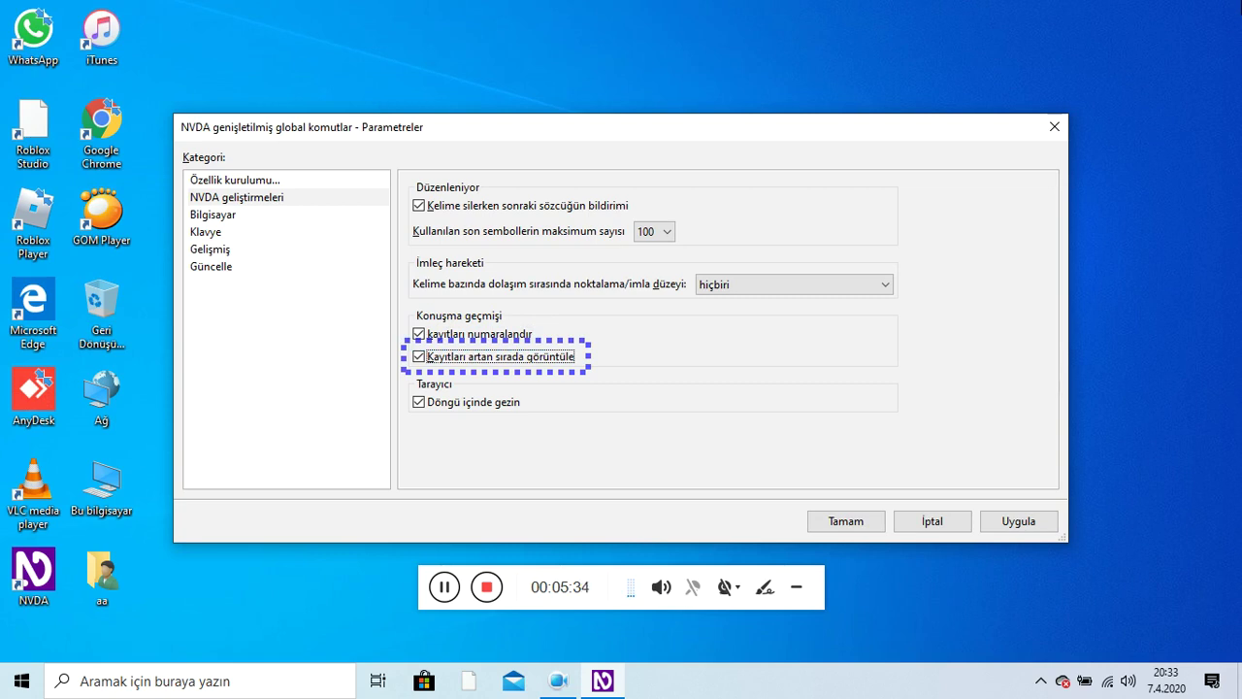
key(Tab)
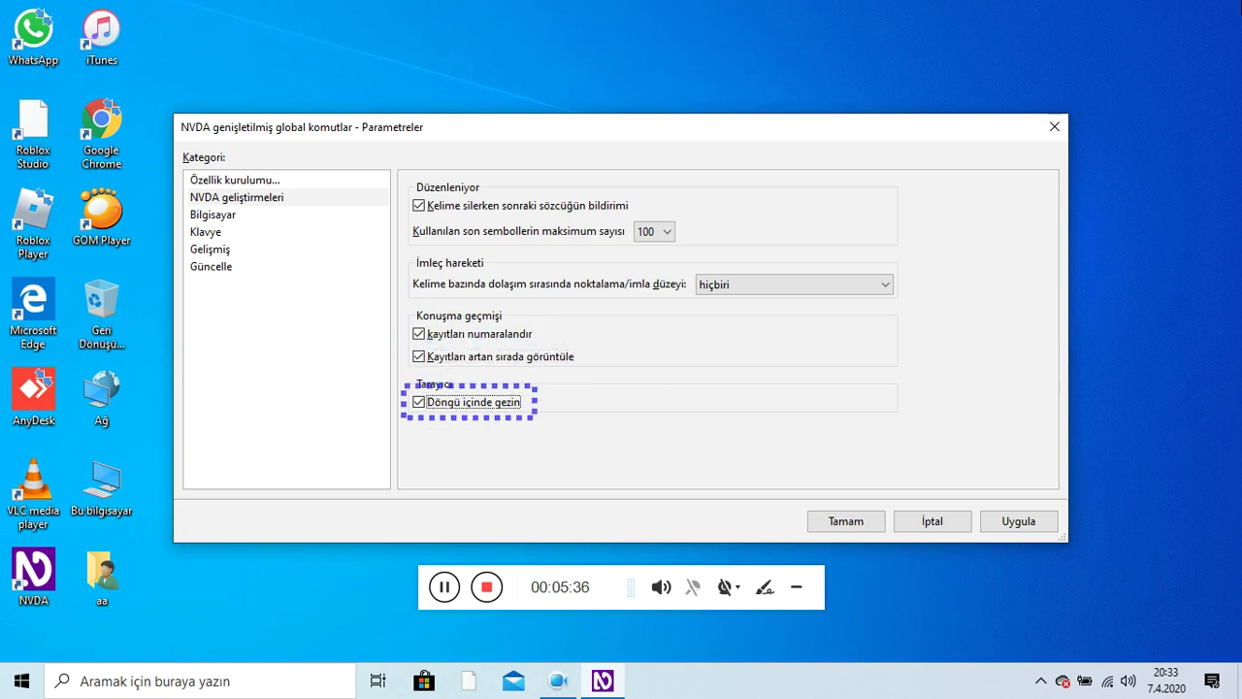
Step: Return to the category list and switch to the Bilgisayar category
key(Tab)
key(Tab)
key(Tab)
key(Tab)
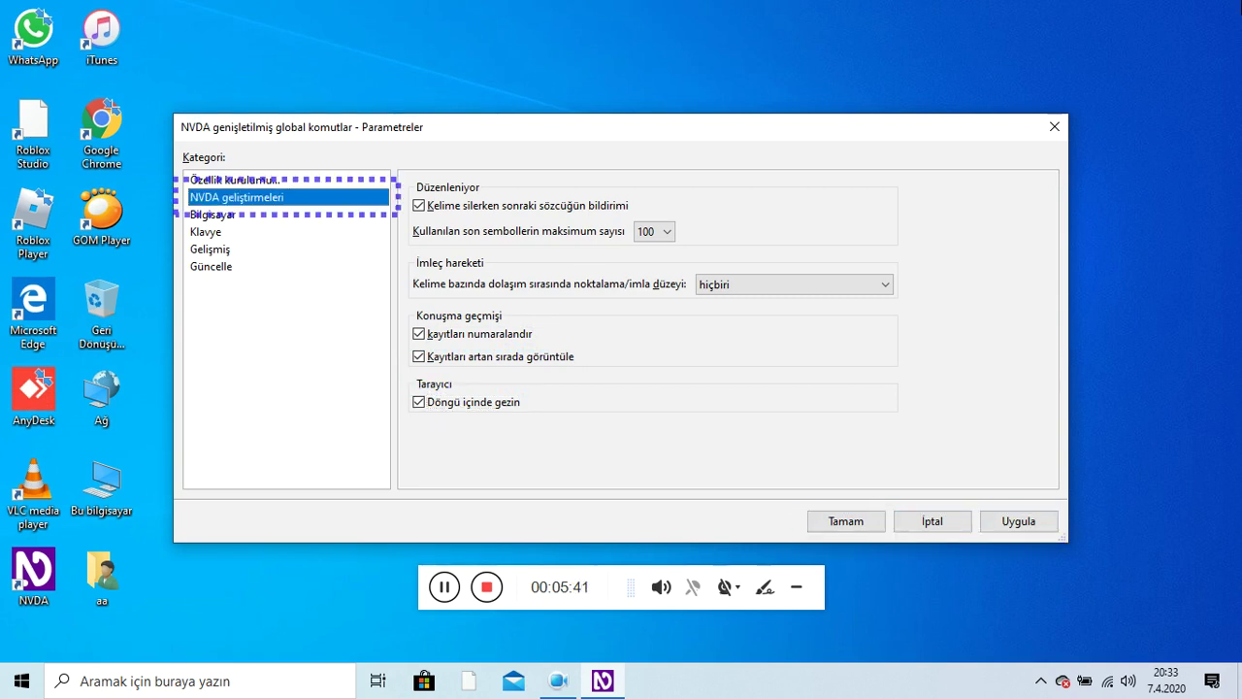
key(Down)
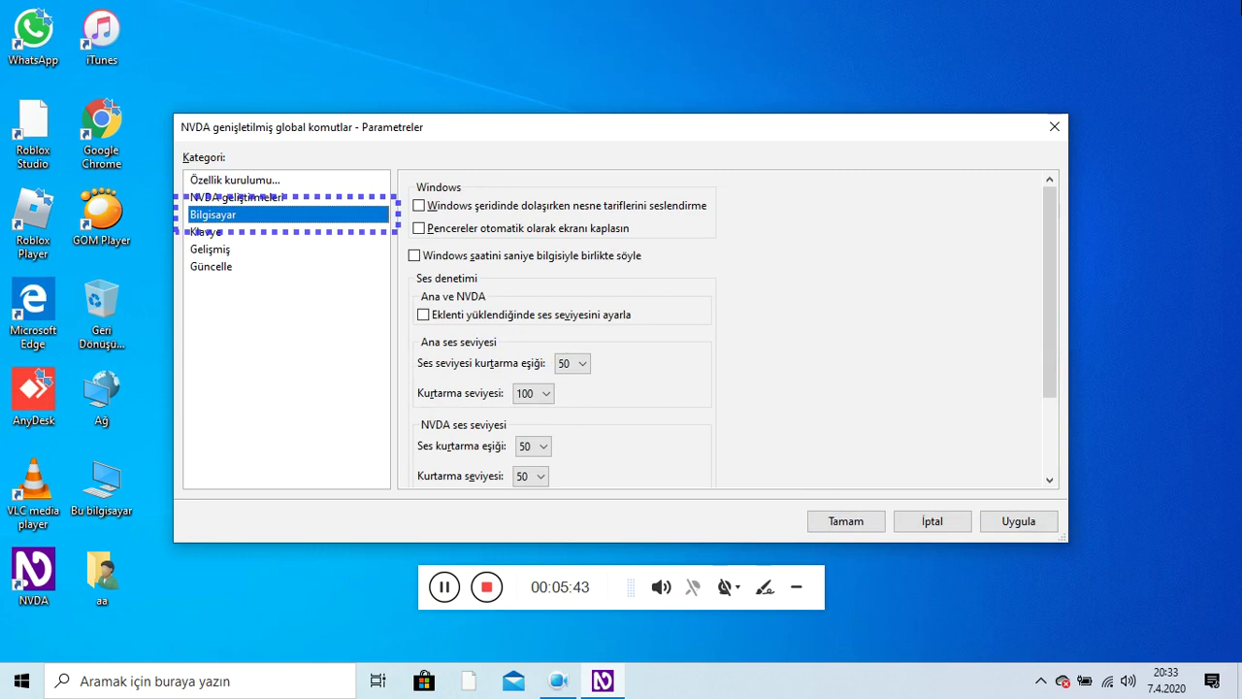
Step: Enable Windows saatini saniye bilgisiyle birlikte söyle in the Bilgisayar category so the Windows clock is announced with seconds
key(Tab)
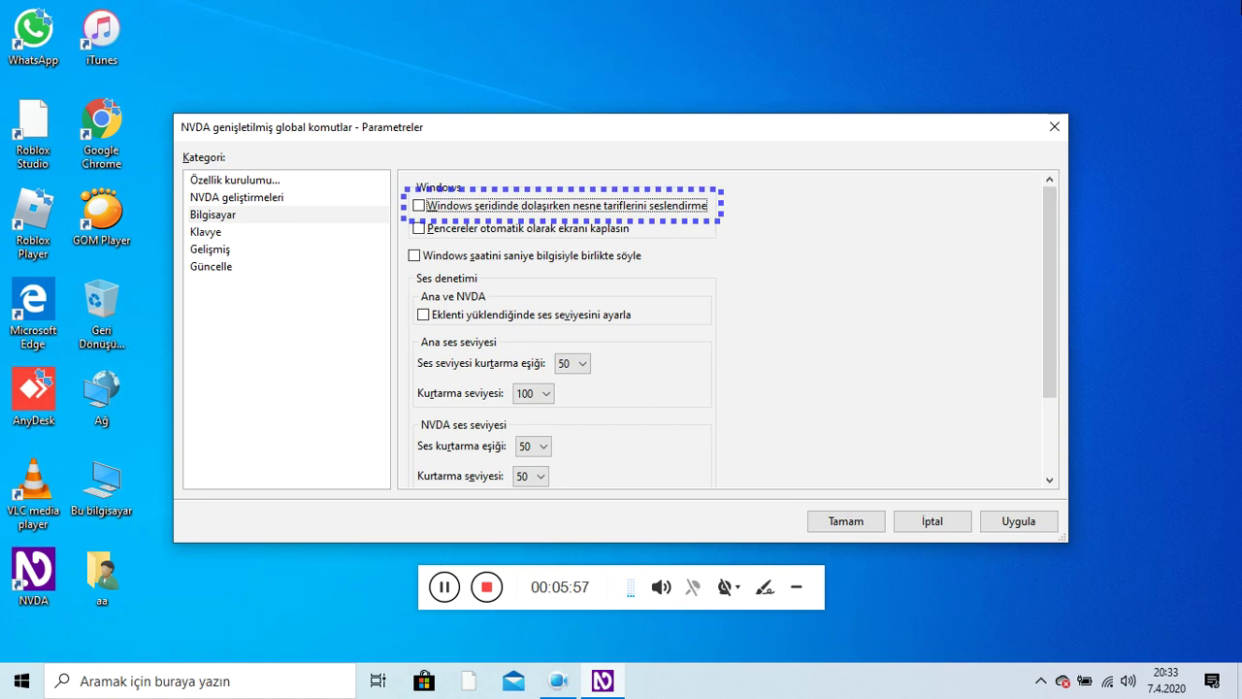
key(Tab)
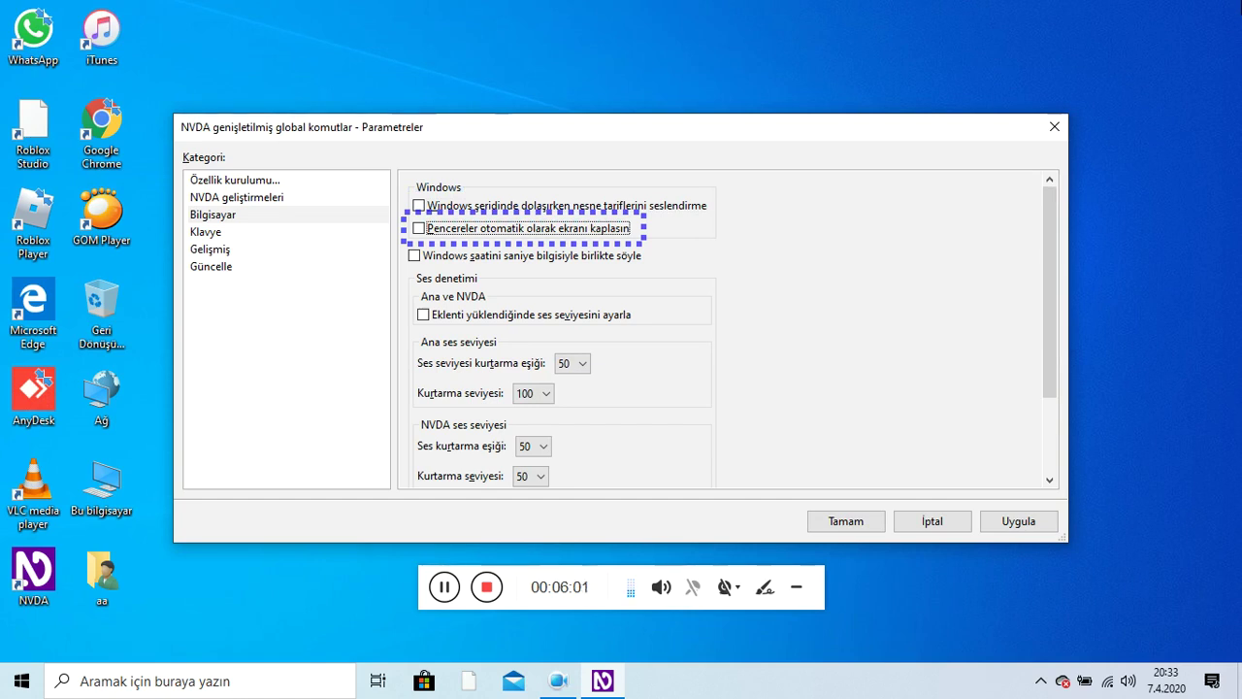
key(Tab)
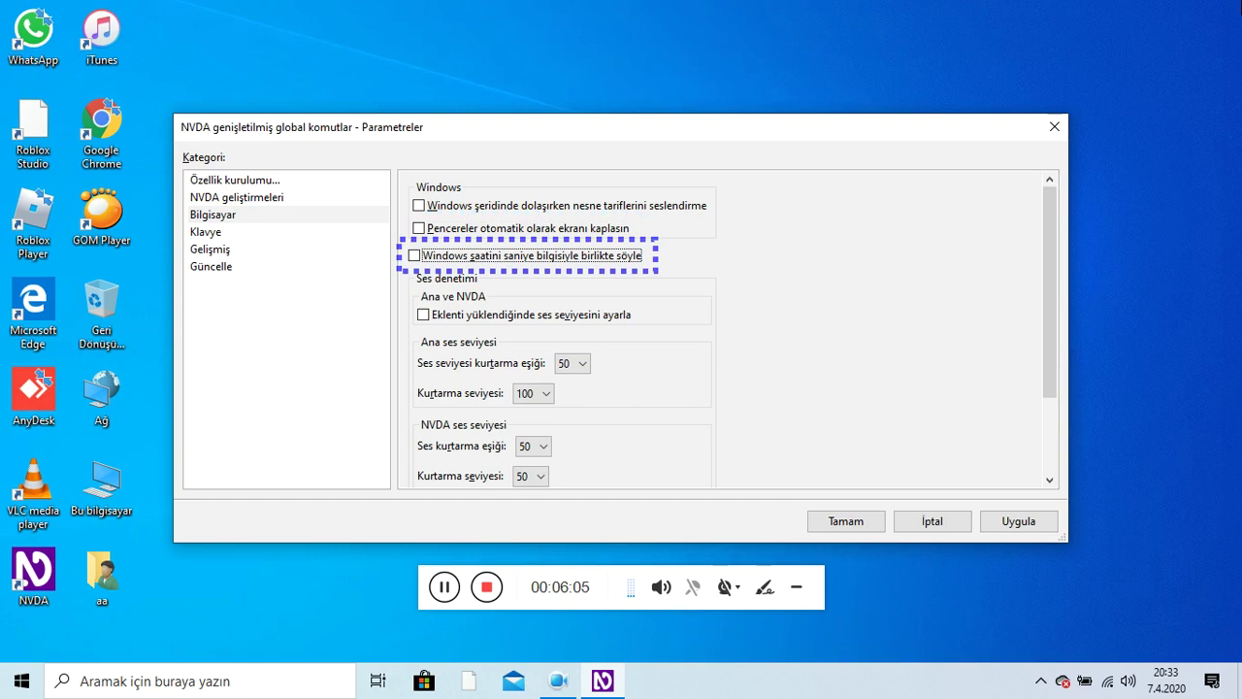
key(Tab)
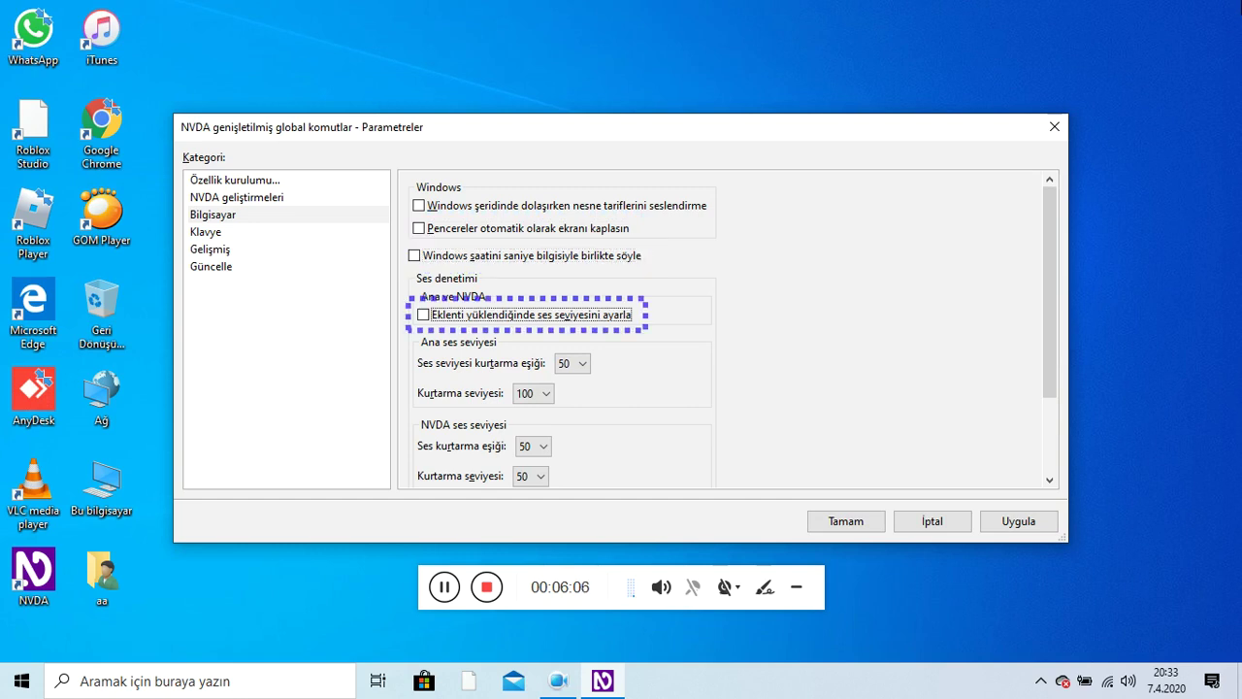
key(shift+Tab)
key(space)
key(Tab)
Step: Review the Ses denetimi options from Ana ses seviyesi's recovery threshold to the Ses seviyesi değişimini bildir checkbox
click(570, 363)
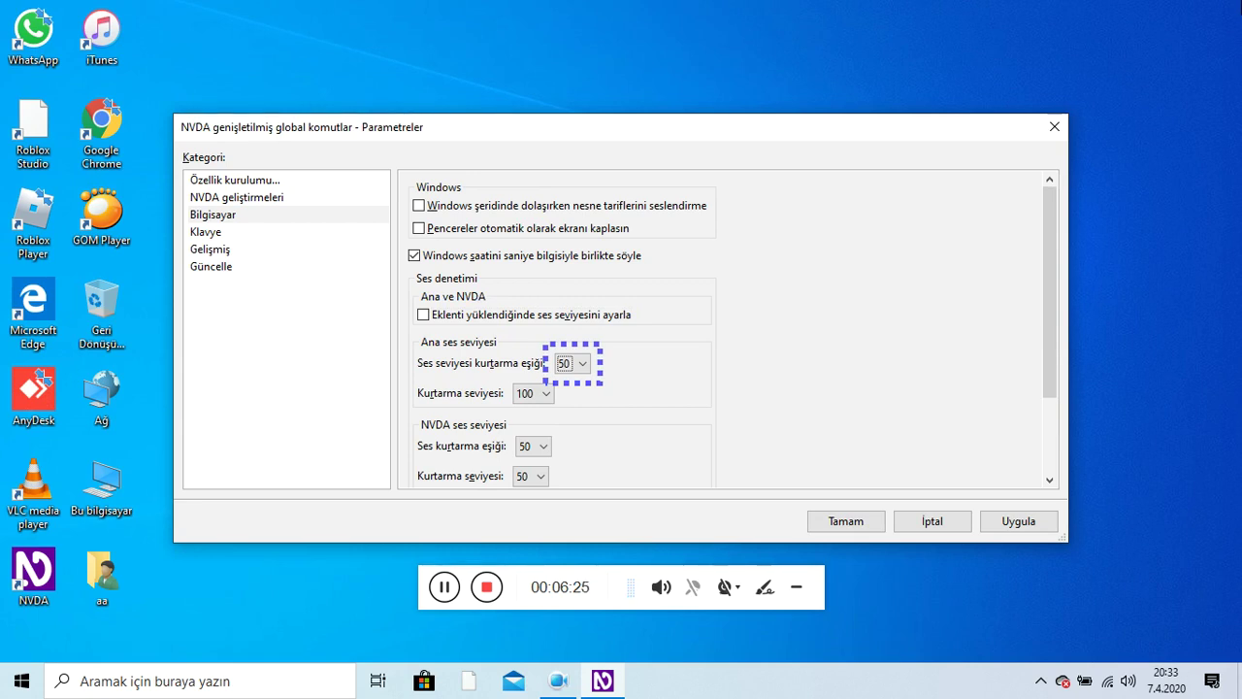
click(530, 393)
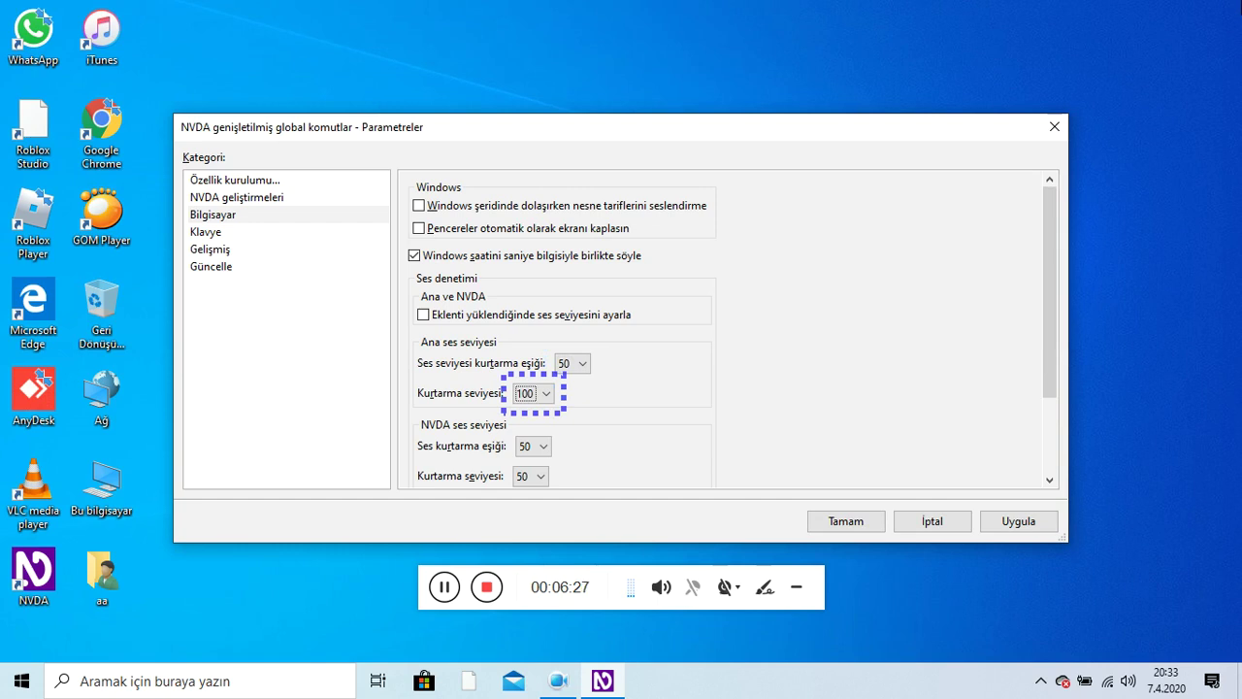
click(531, 445)
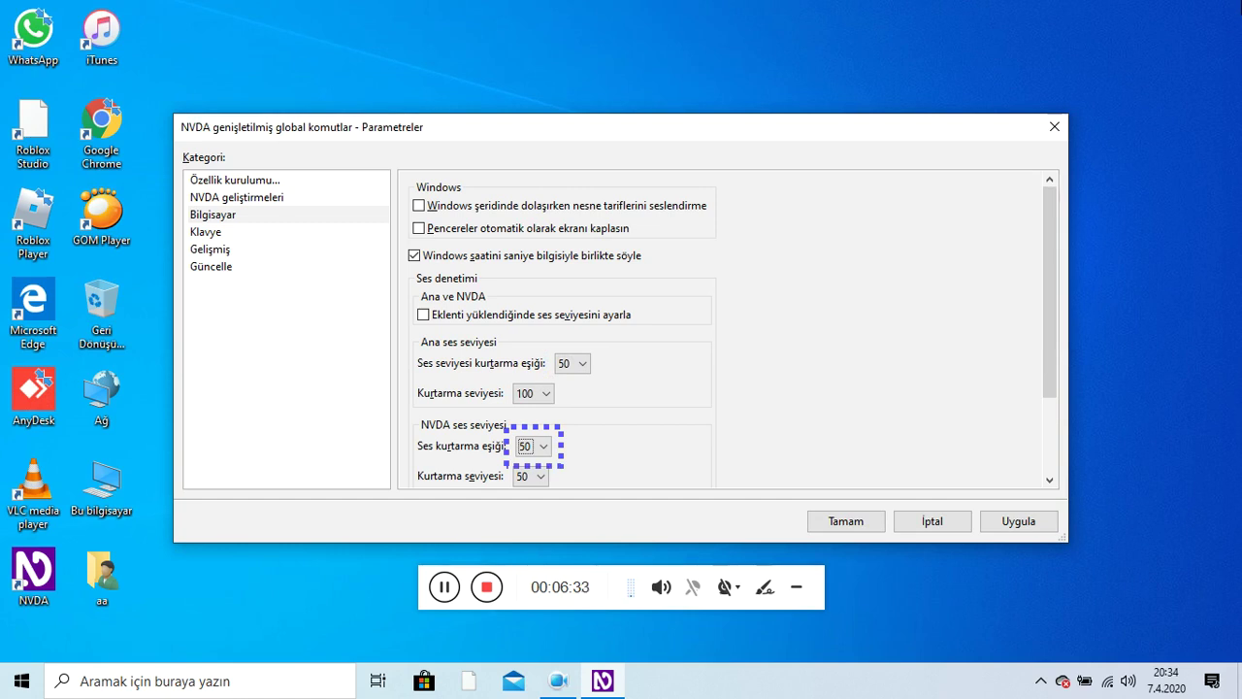
key(Tab)
key(Tab)
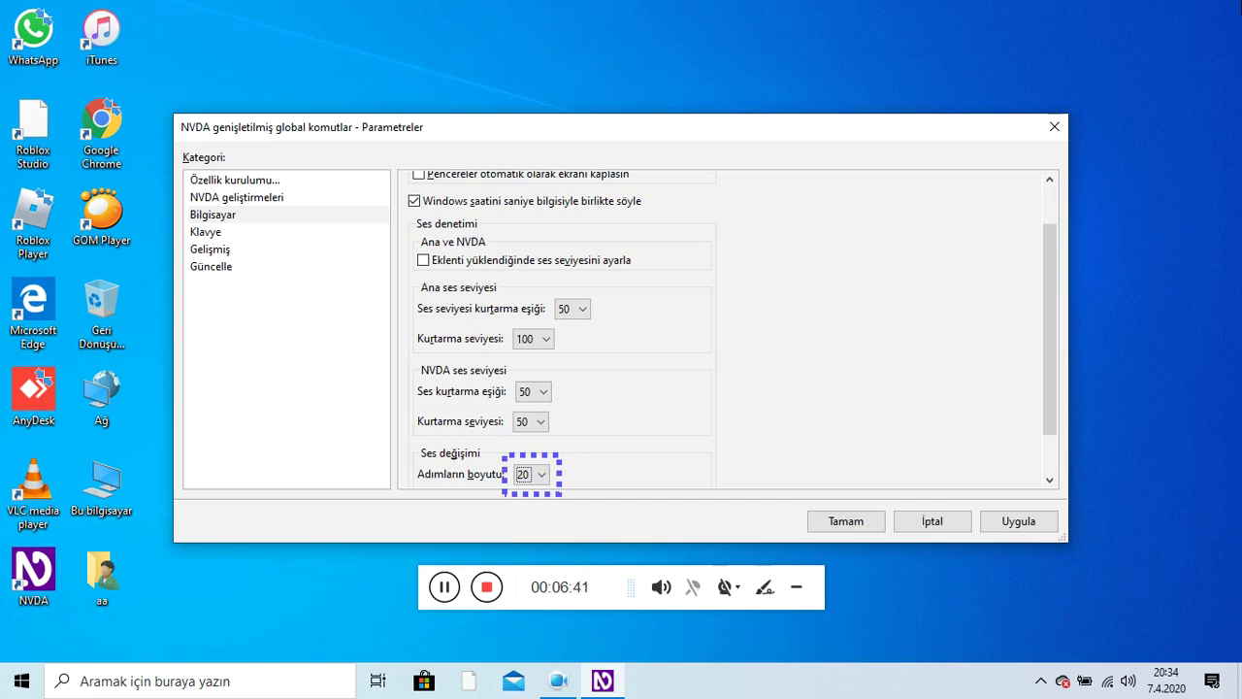
key(Tab)
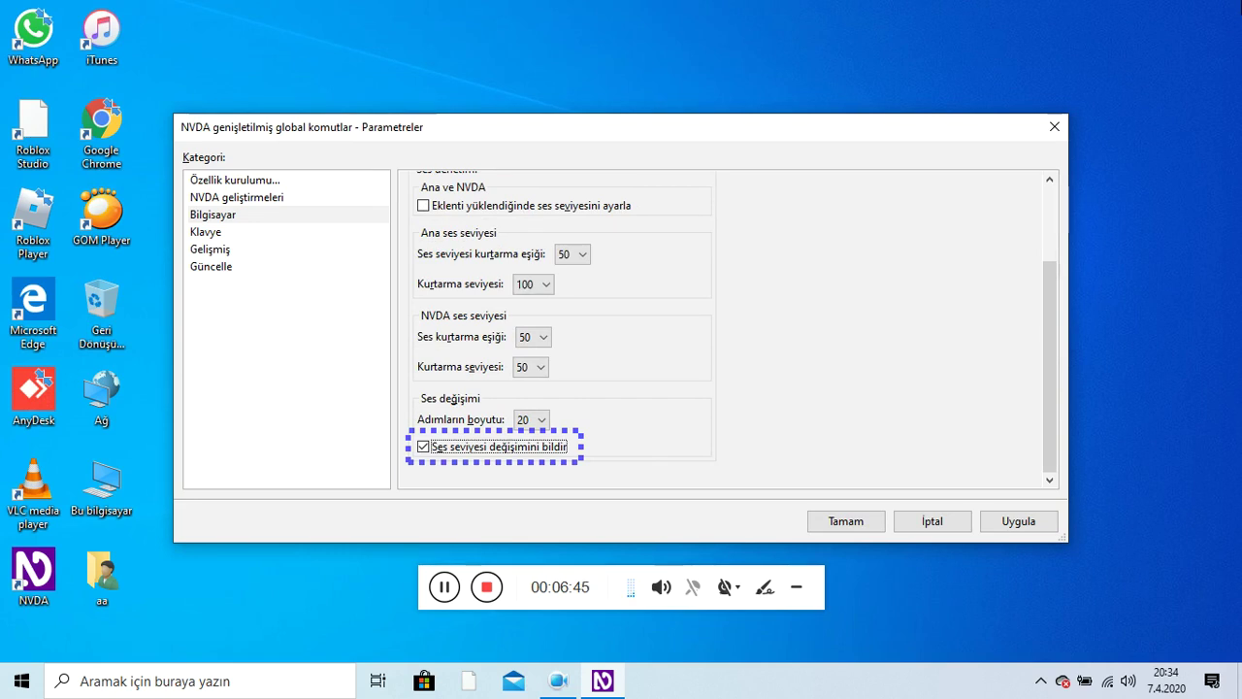
Step: Return to the category list and switch to the Klavye category
key(Tab)
key(Tab)
key(Tab)
key(Tab)
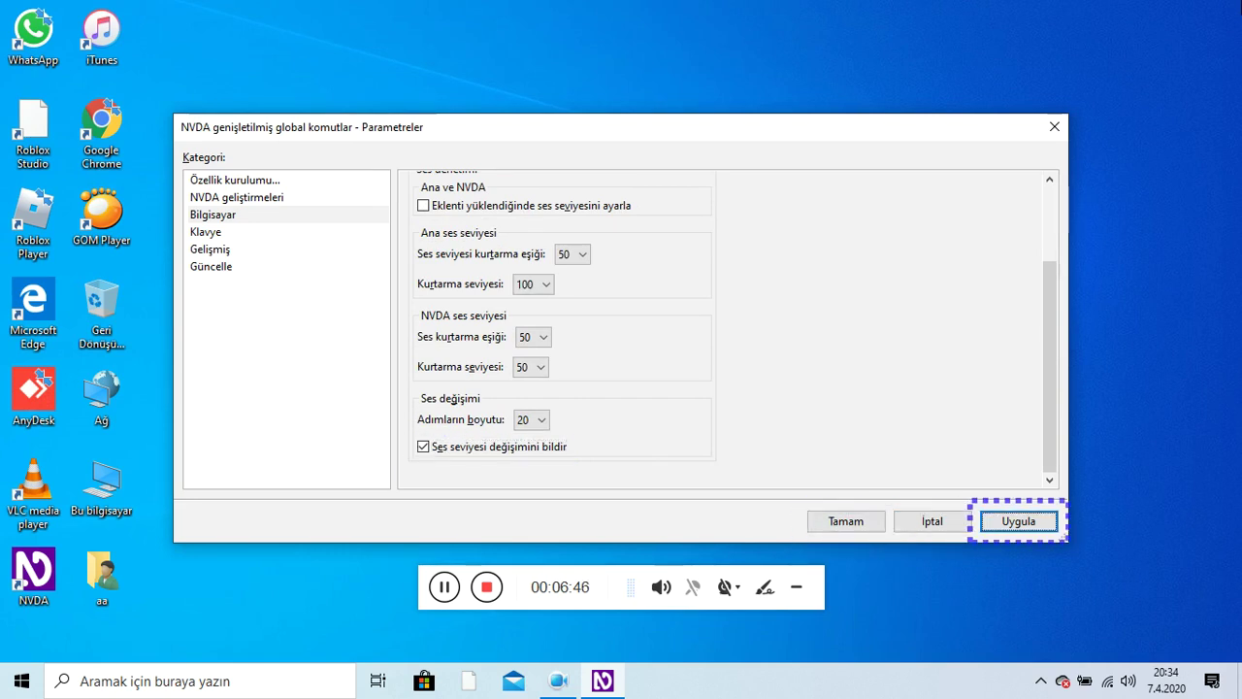
key(Down)
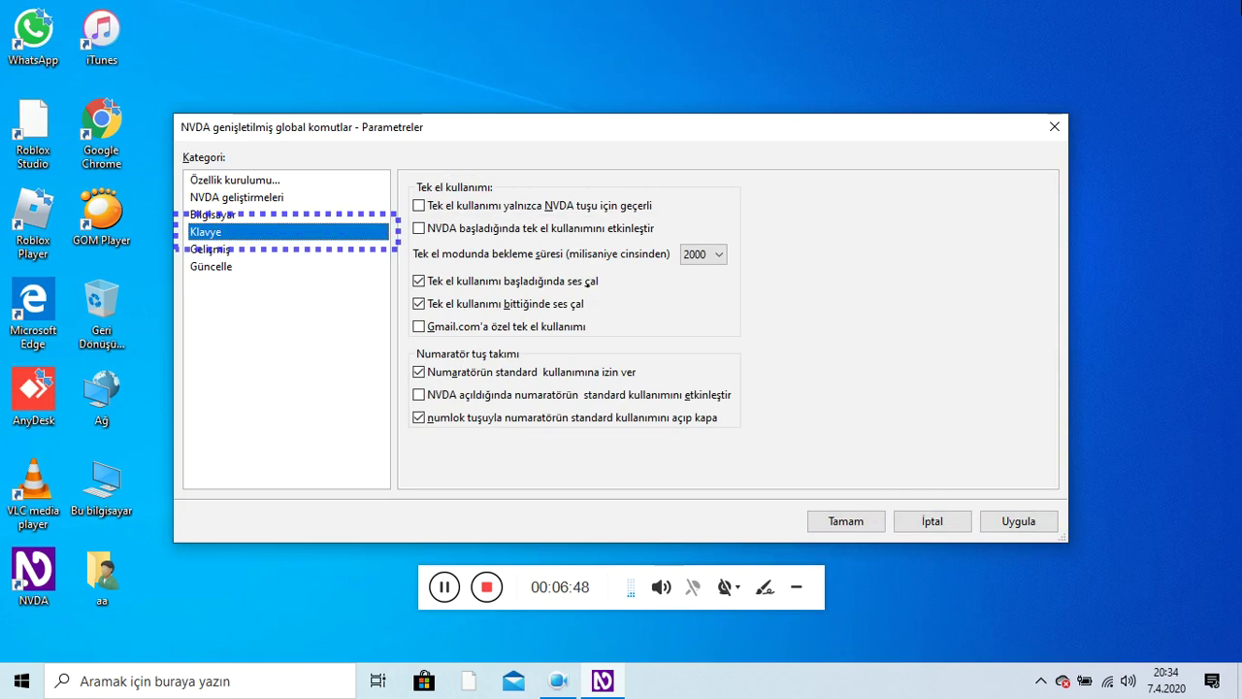
Step: Review the Klavye options for Tek el kullanımı and Numaratör tuş takımı, ending at the numlok checkbox
key(Tab)
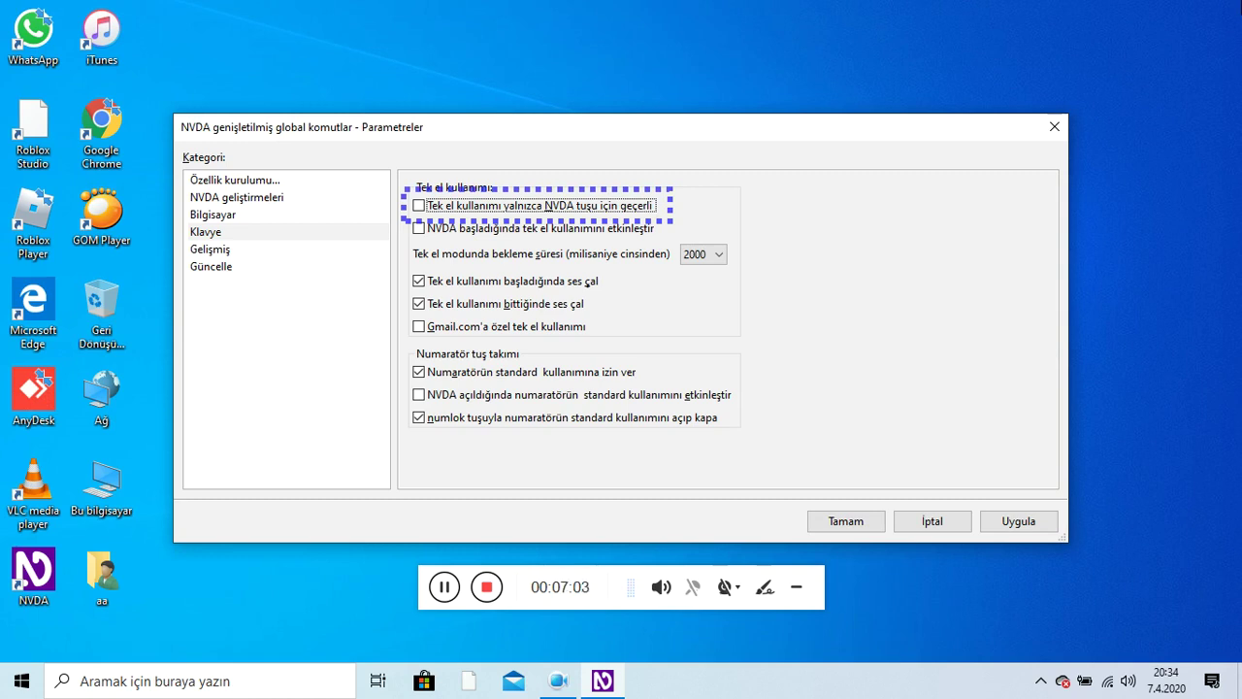
key(Tab)
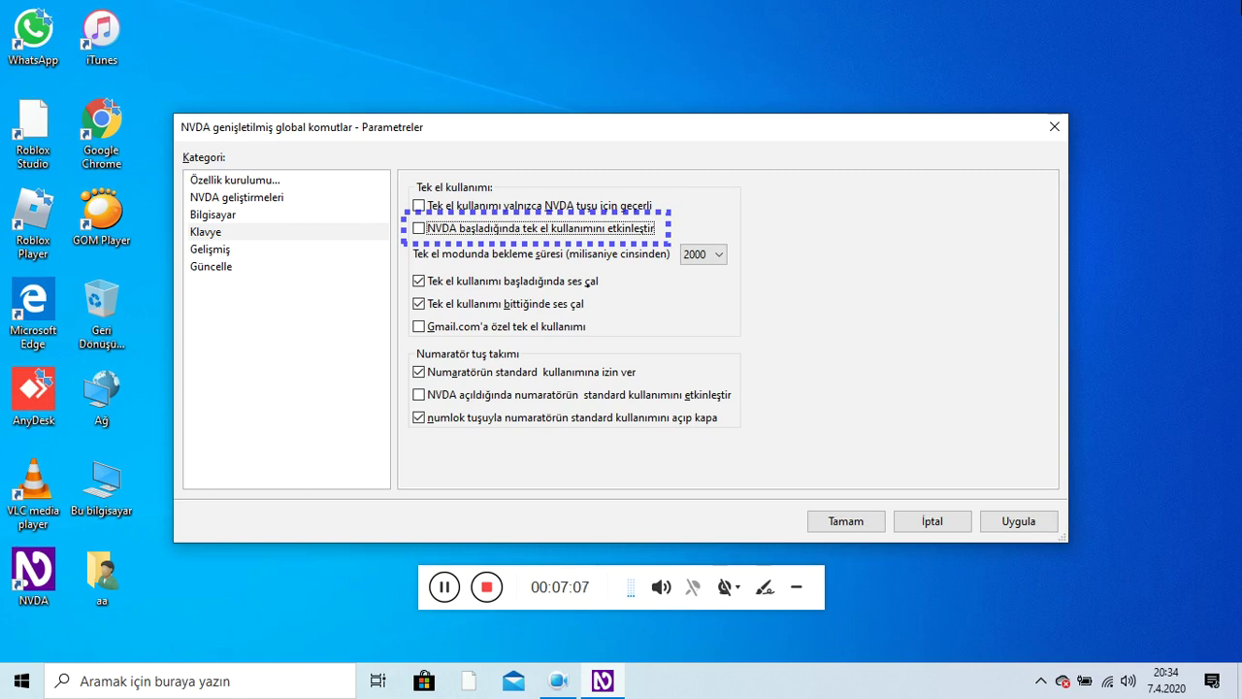
key(Tab)
key(Tab)
key(Tab)
key(Tab)
key(Tab)
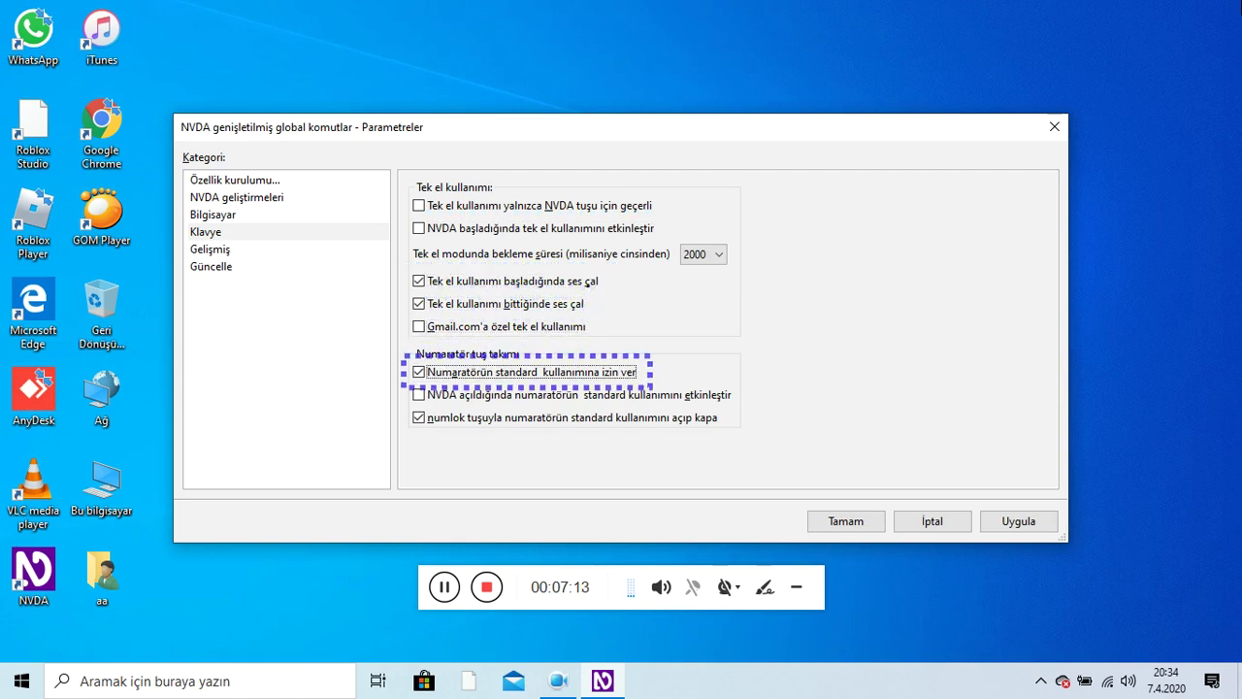
key(Tab)
key(Tab)
key(Tab)
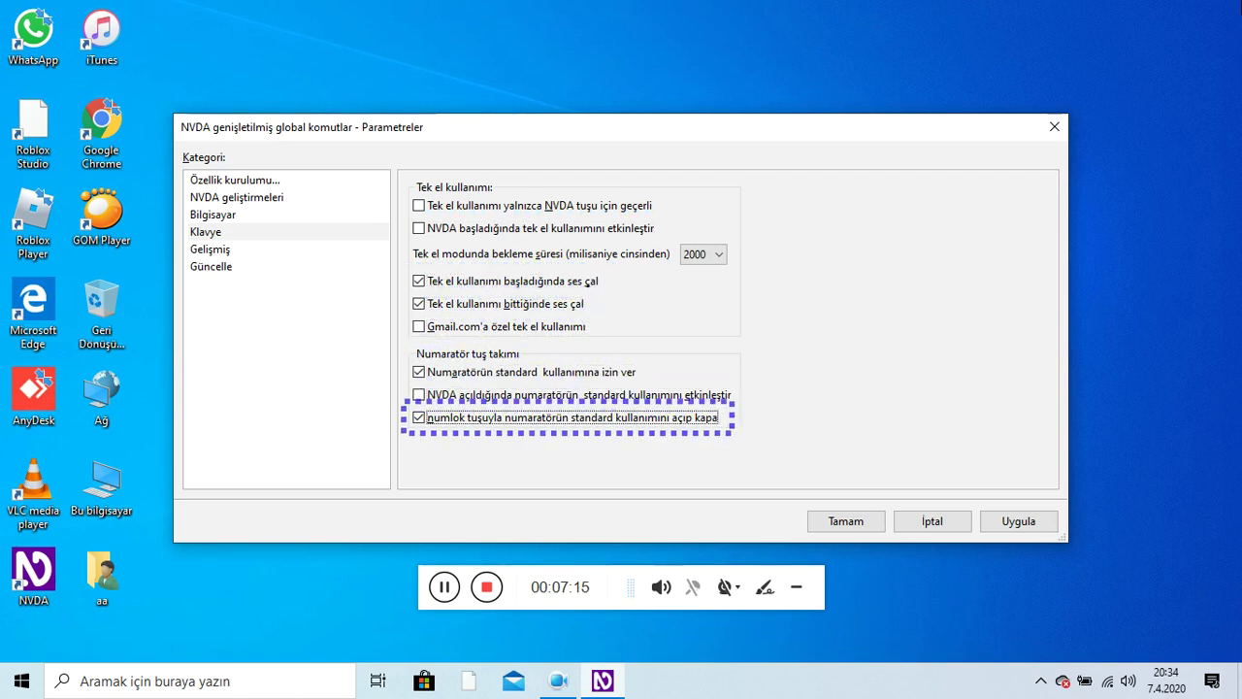
Step: Switch to the Gelişmiş category and review its options, from the logged-error sound setting to the Stil onaylama checkbox
key(Tab)
key(Tab)
key(Tab)
key(Down)
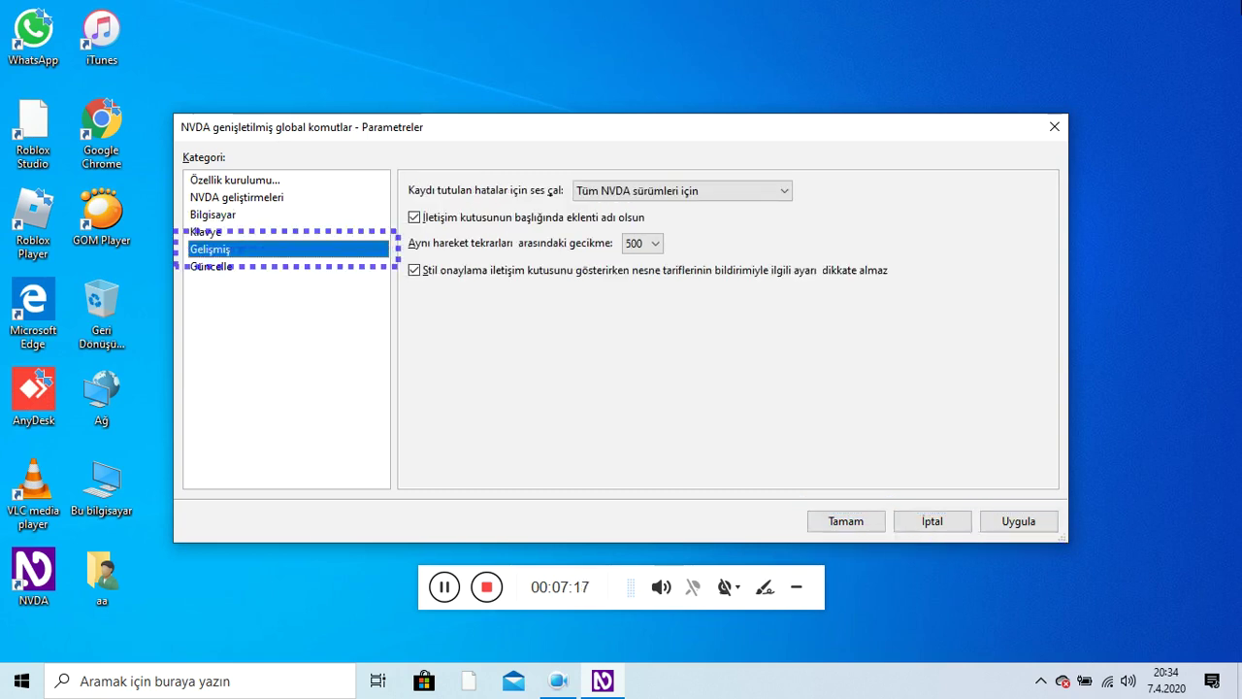
key(Tab)
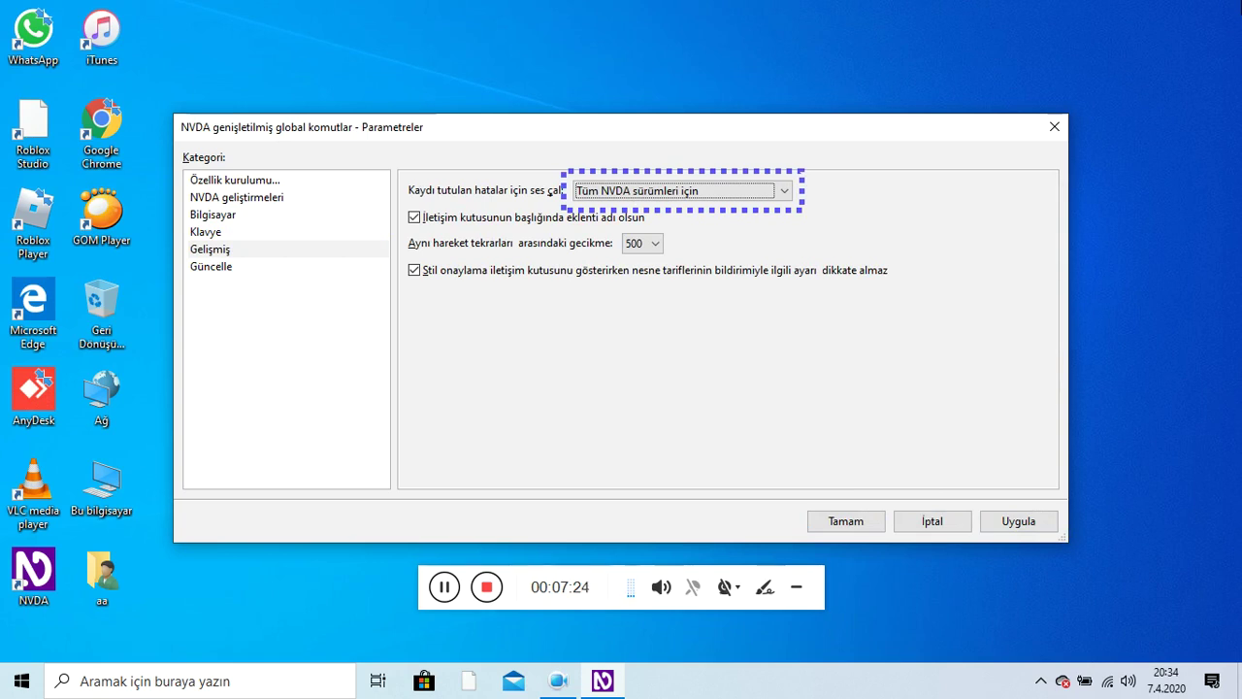
key(Tab)
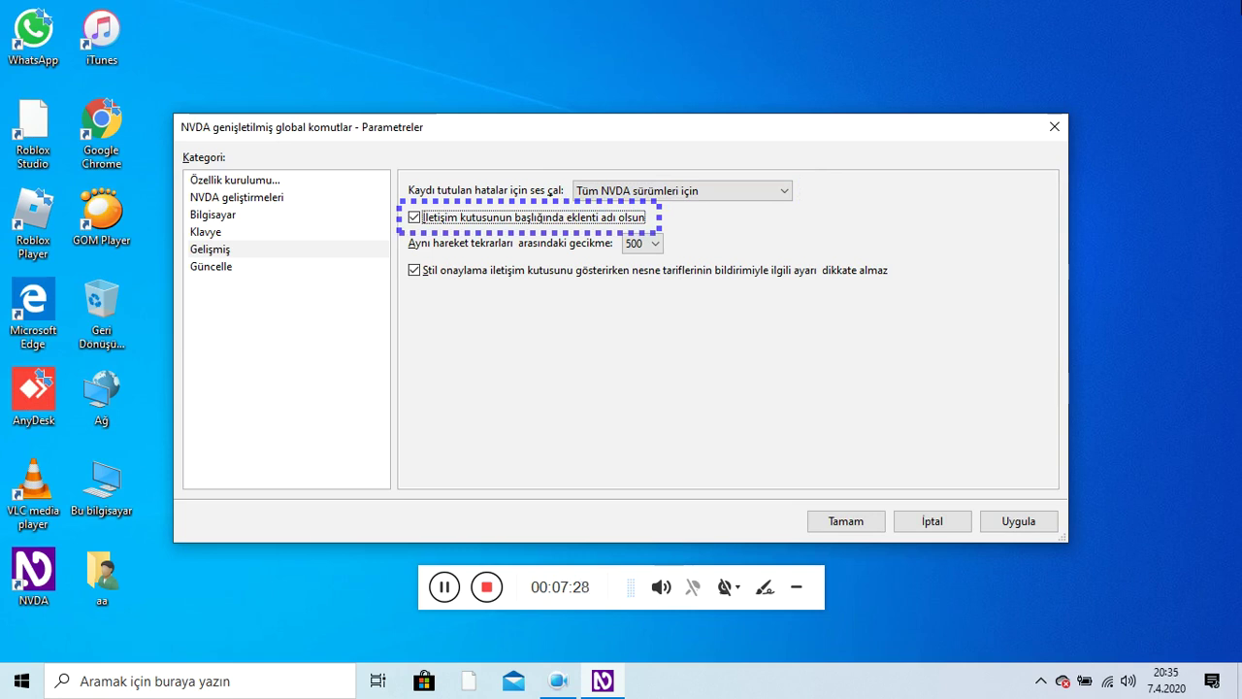
key(Tab)
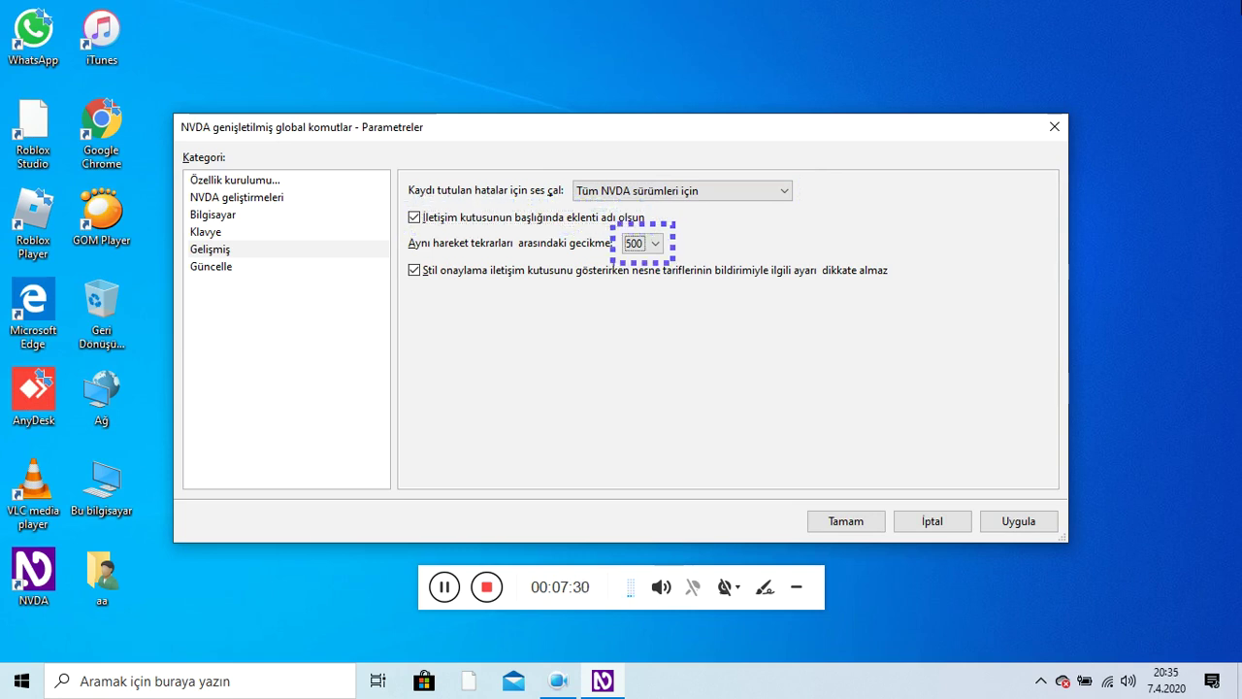
key(Tab)
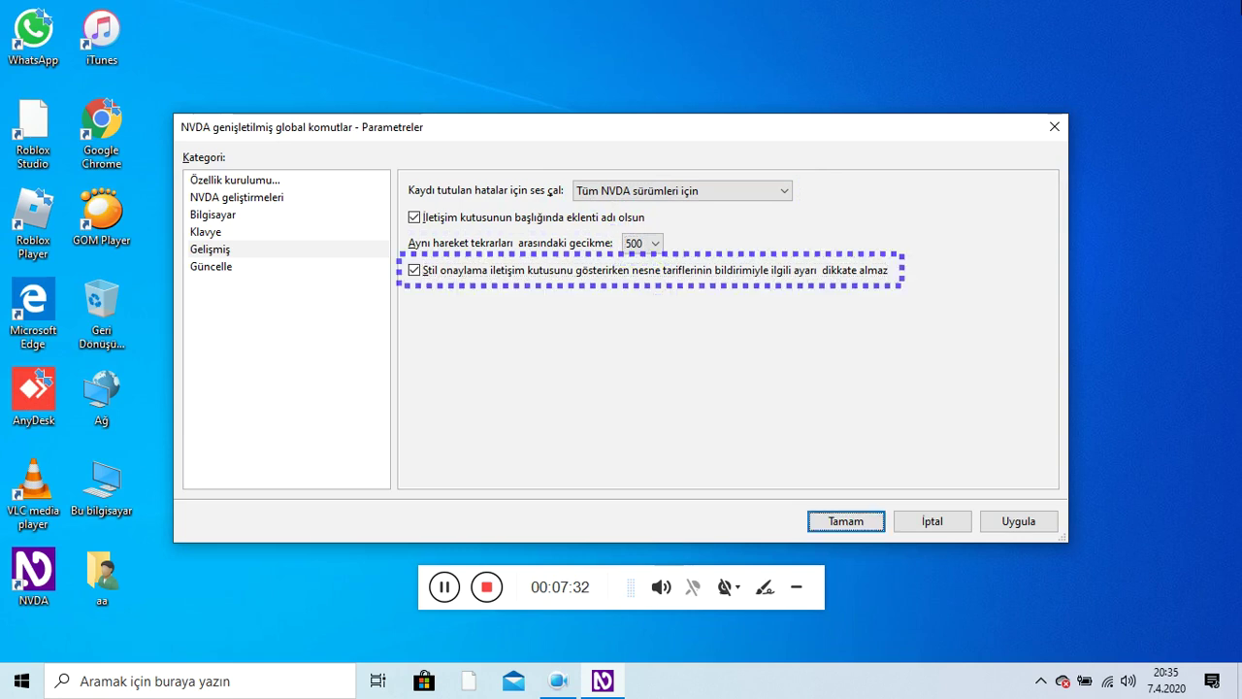
Step: Switch to the Güncelle category and close the add-on's Parametreler dialog
key(Tab)
key(Tab)
key(Tab)
key(Tab)
key(Down)
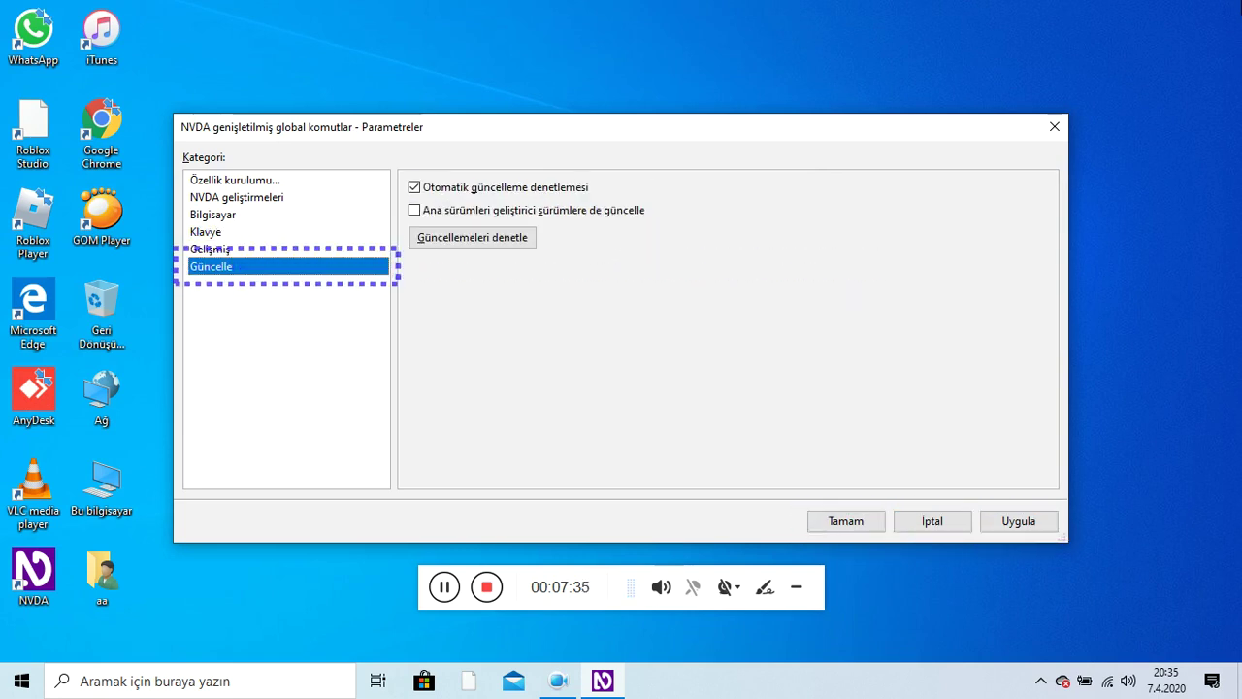
key(Escape)
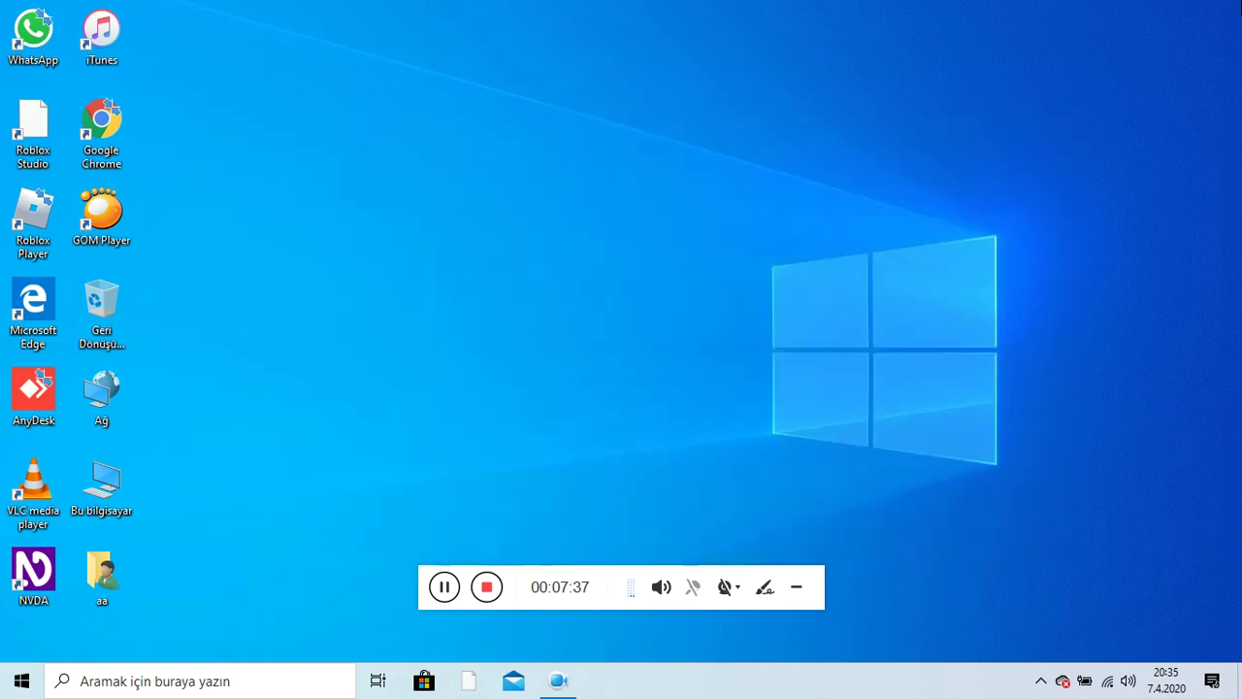